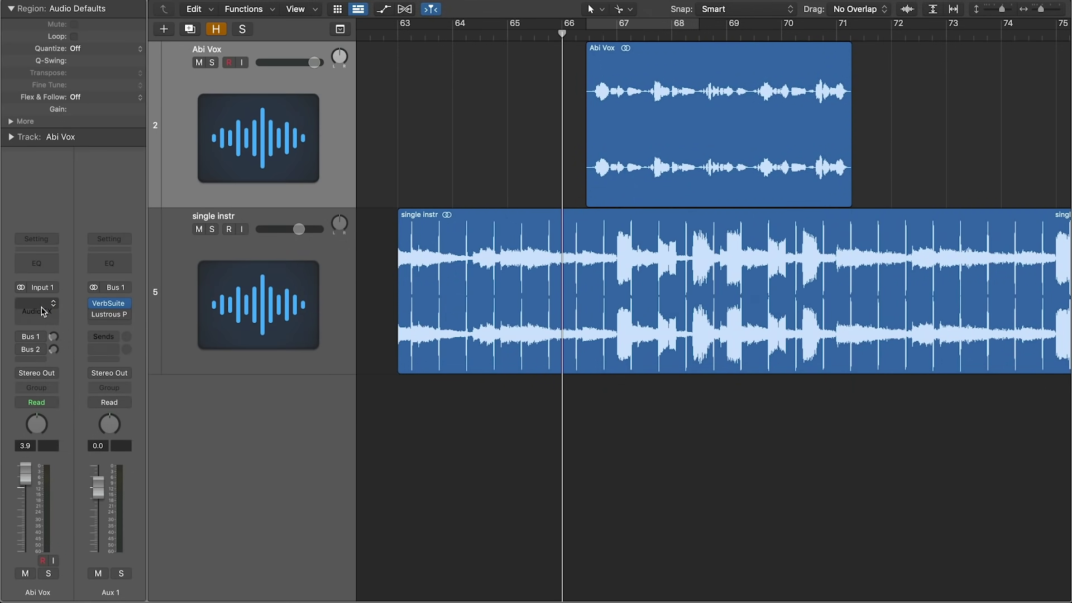
Step: Insert Slate Digital's Virtual Mix Rack (Stereo) on the vocal channel
left_click(40, 308)
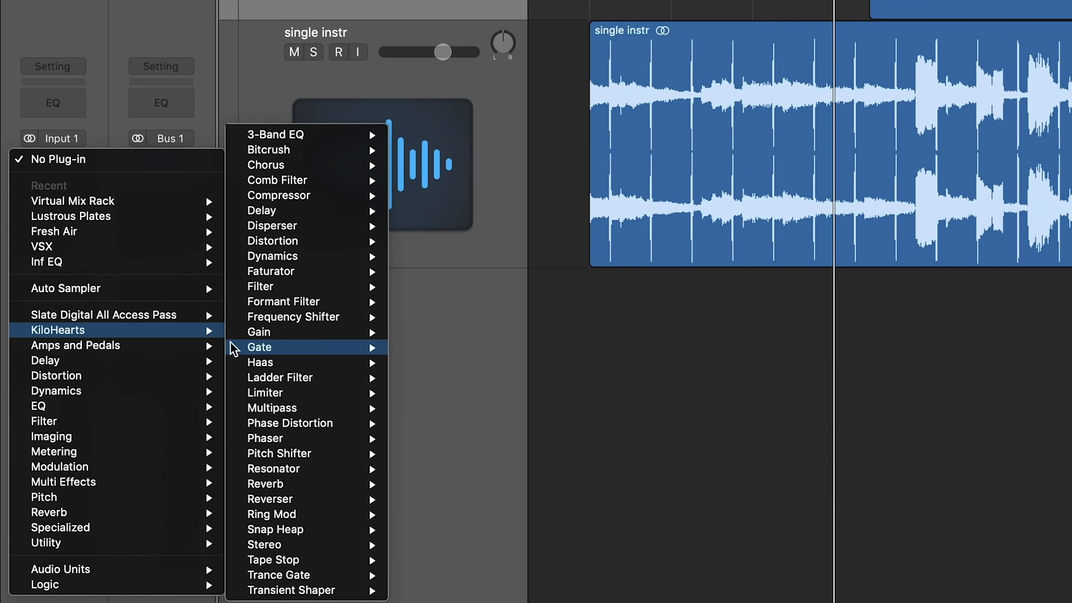
mouse_move(104, 315)
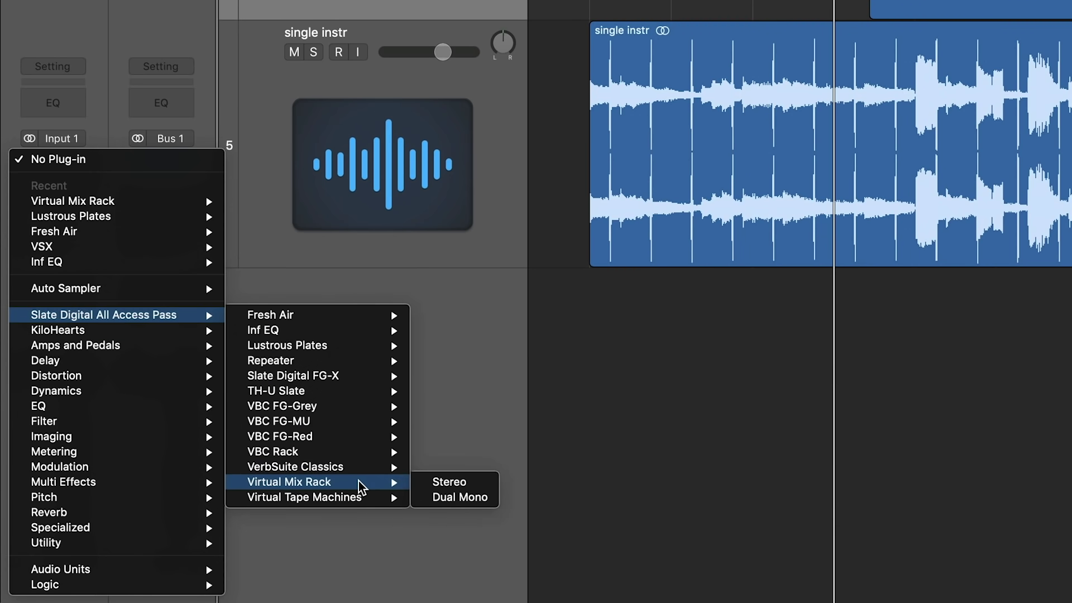
mouse_move(304, 496)
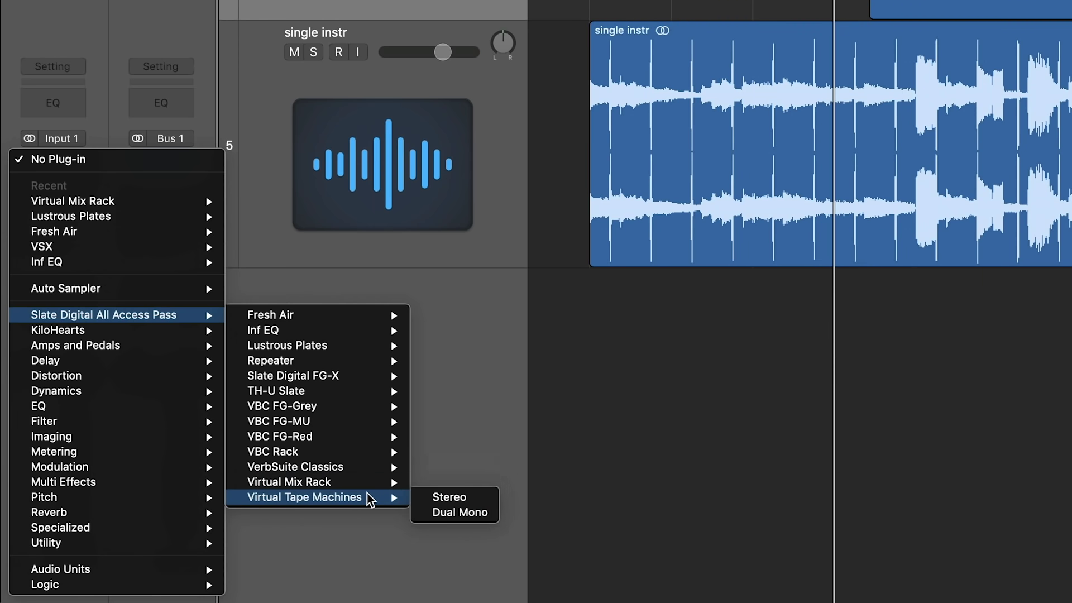
Step: Insert Virtual Mix Rack as a stereo effect and load its FG-2A Pro Vocal preset
left_click(438, 484)
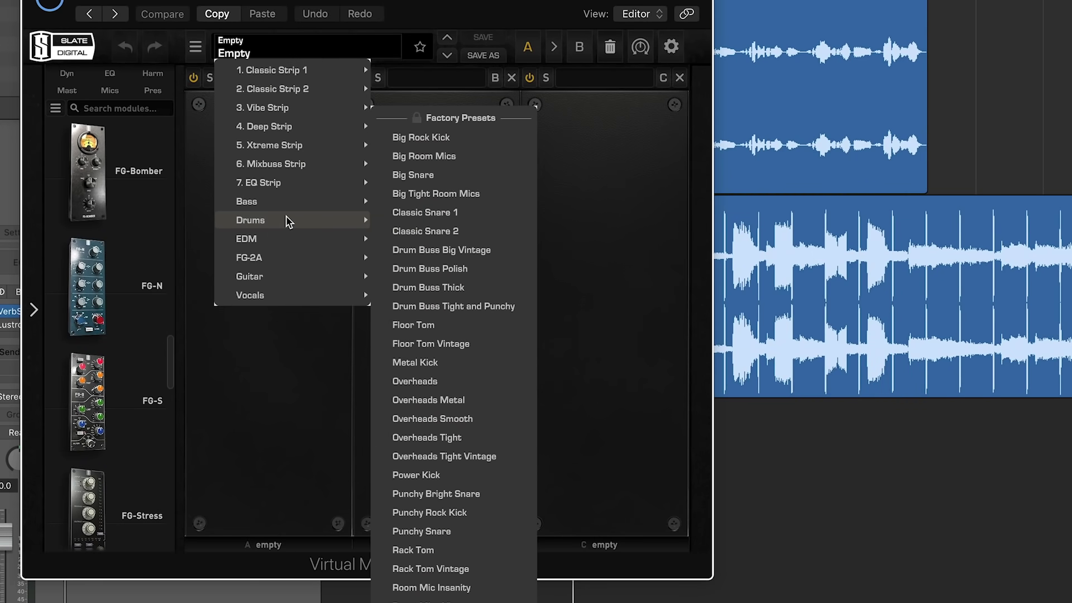
mouse_move(249, 258)
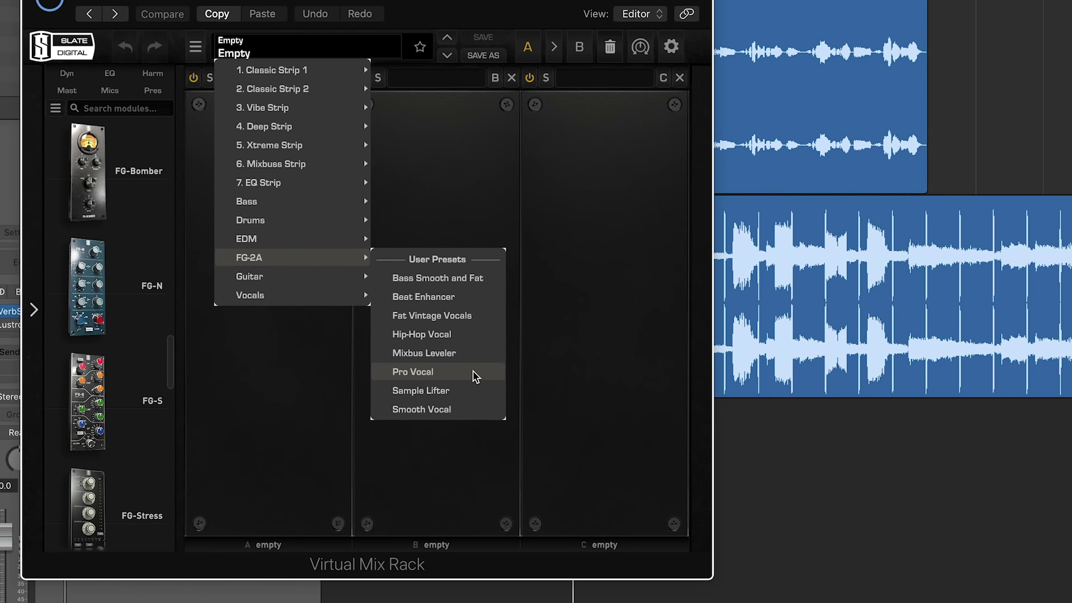
left_click(473, 376)
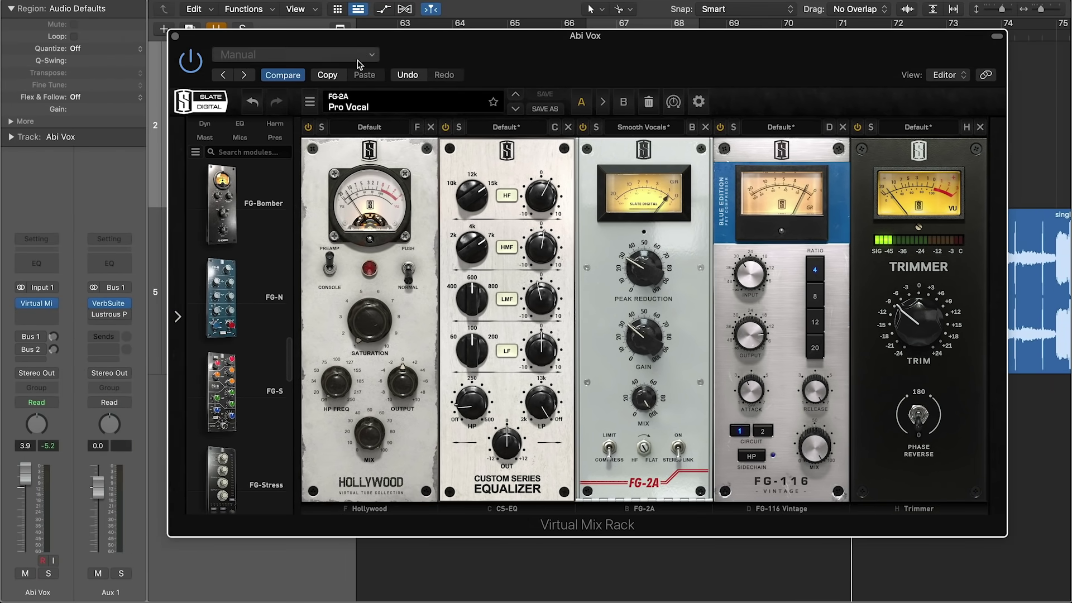
Step: Load Virtual Tape Machines VST3 on the master and toggle bypass twice to compare
left_click(373, 108)
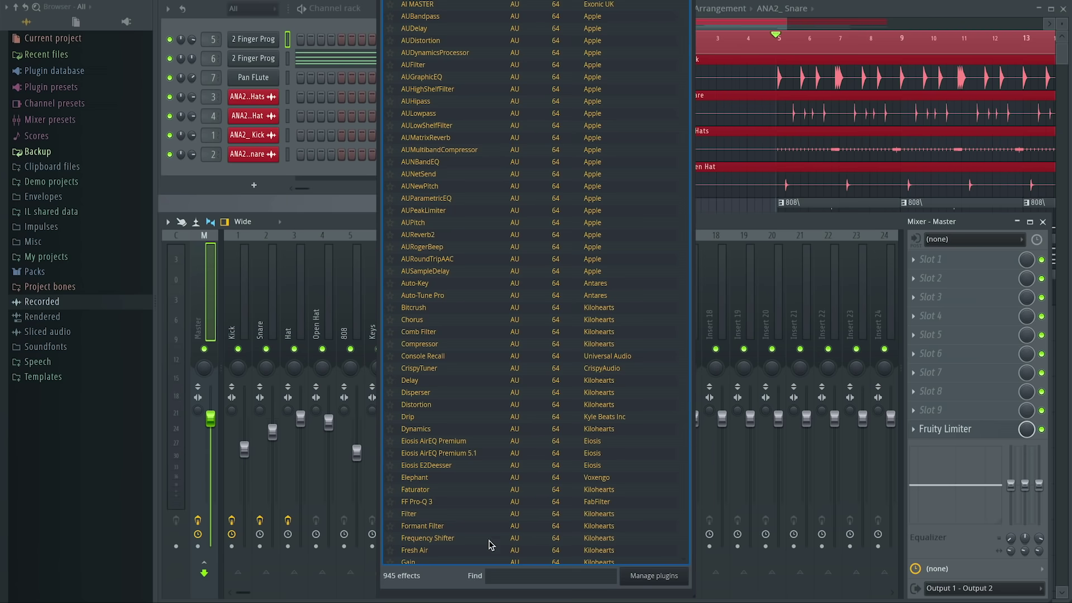
type("virtual")
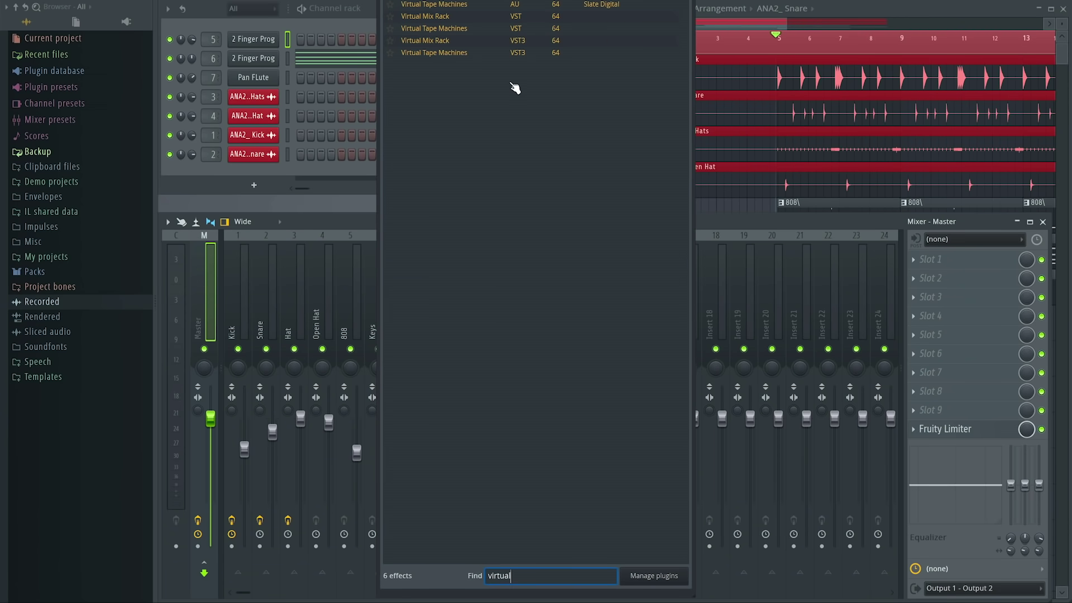
double_click(508, 54)
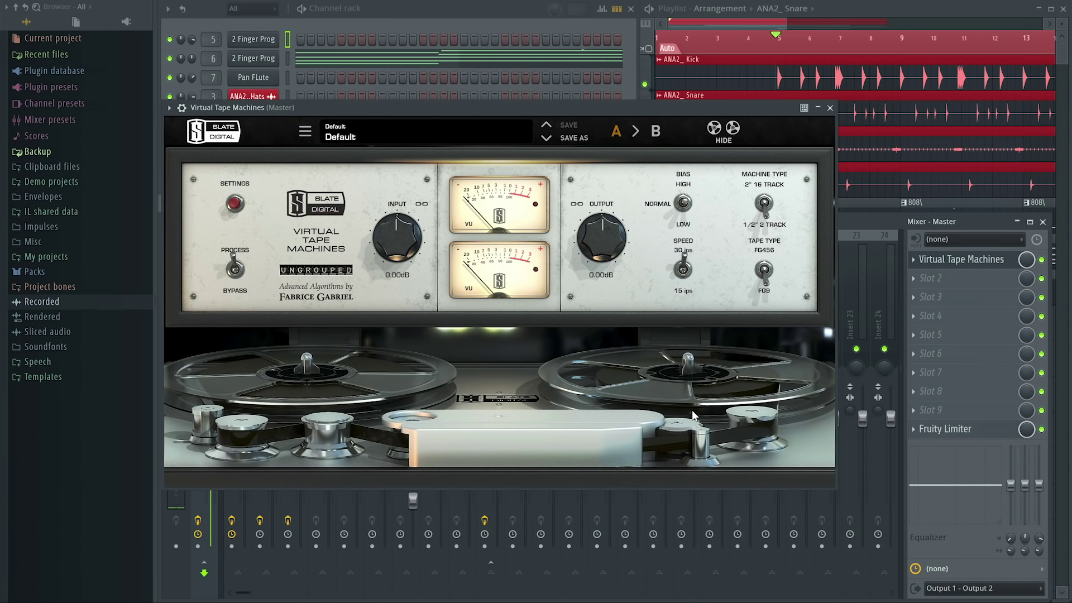
left_click(236, 269)
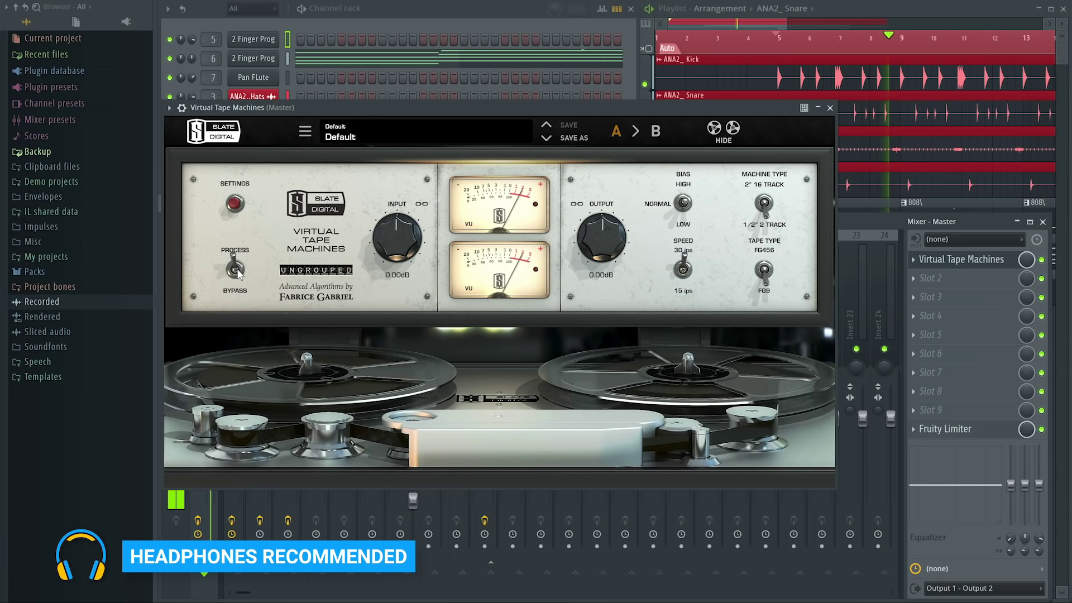
left_click(236, 270)
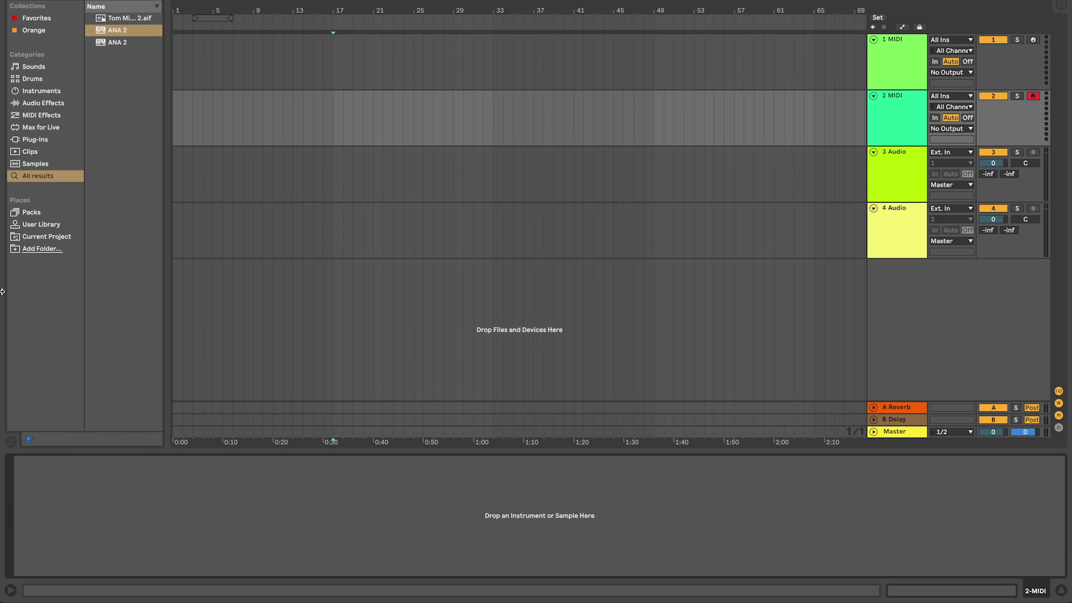
Step: Load ANA 2 onto the second MIDI track and glance through its preset browser
double_click(100, 29)
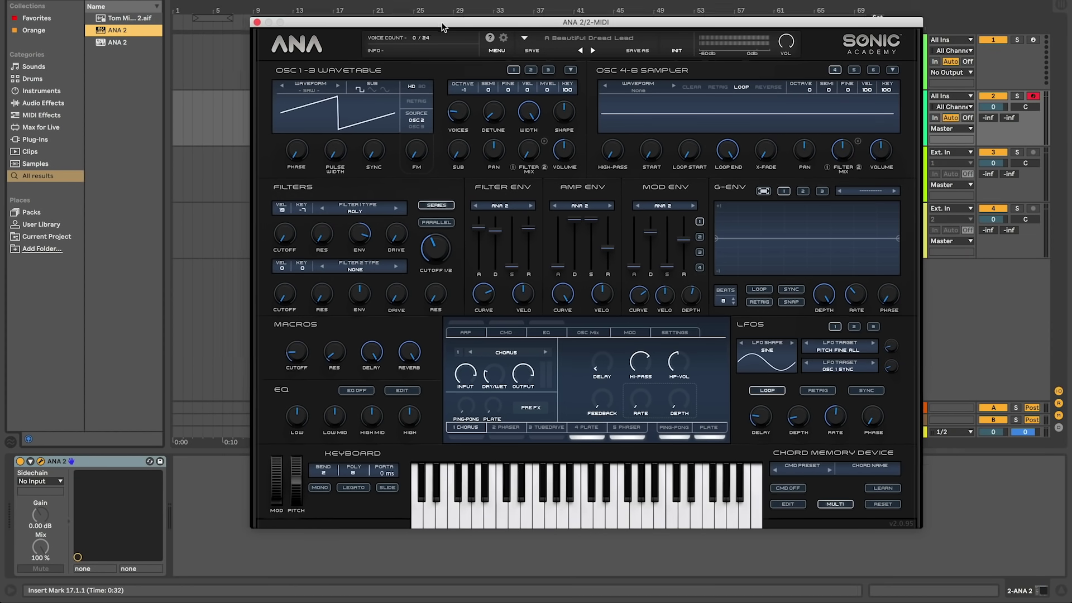
left_click_drag(402, 15, 425, 16)
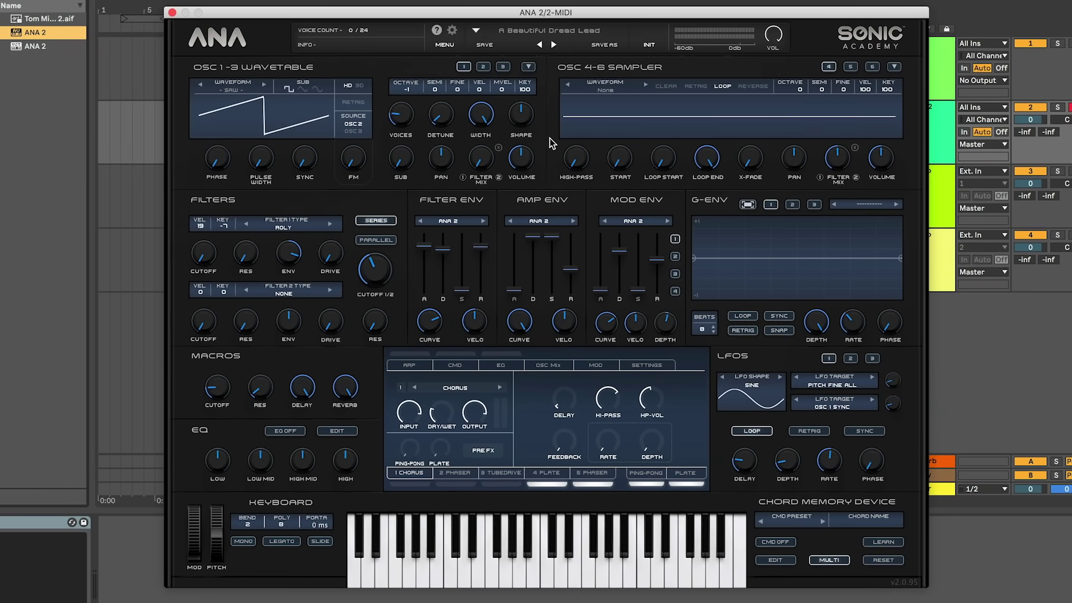
left_click(598, 30)
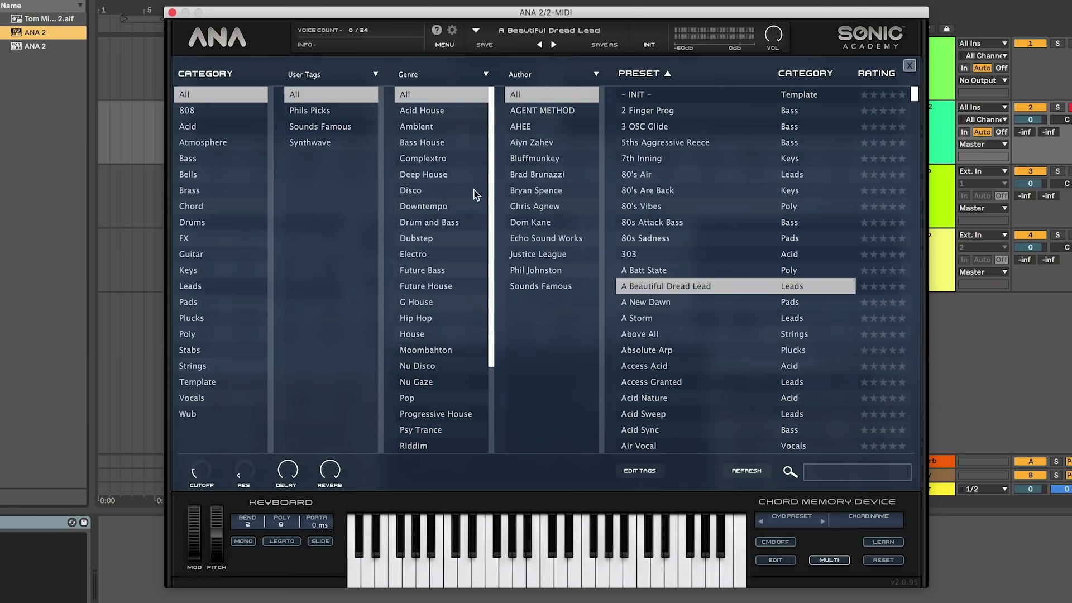
scroll(637, 239, "down", 5)
scroll(640, 239, "down", 5)
scroll(645, 239, "down", 15)
left_click(909, 67)
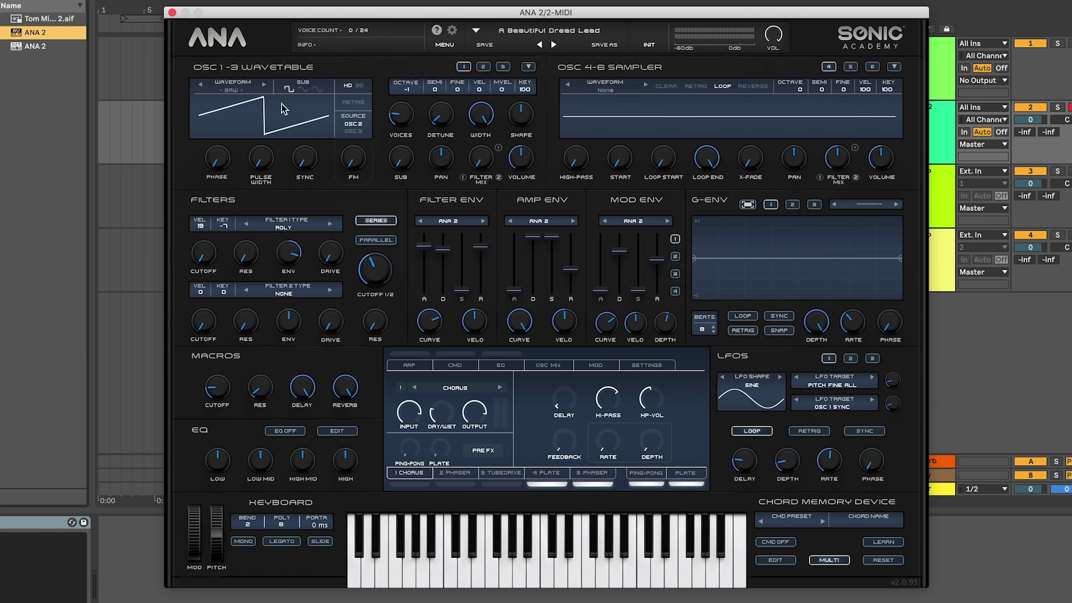
Step: Audition OSC 1 wavetables like Brassy Bell and Angular FM, then load SawSick
left_click(239, 94)
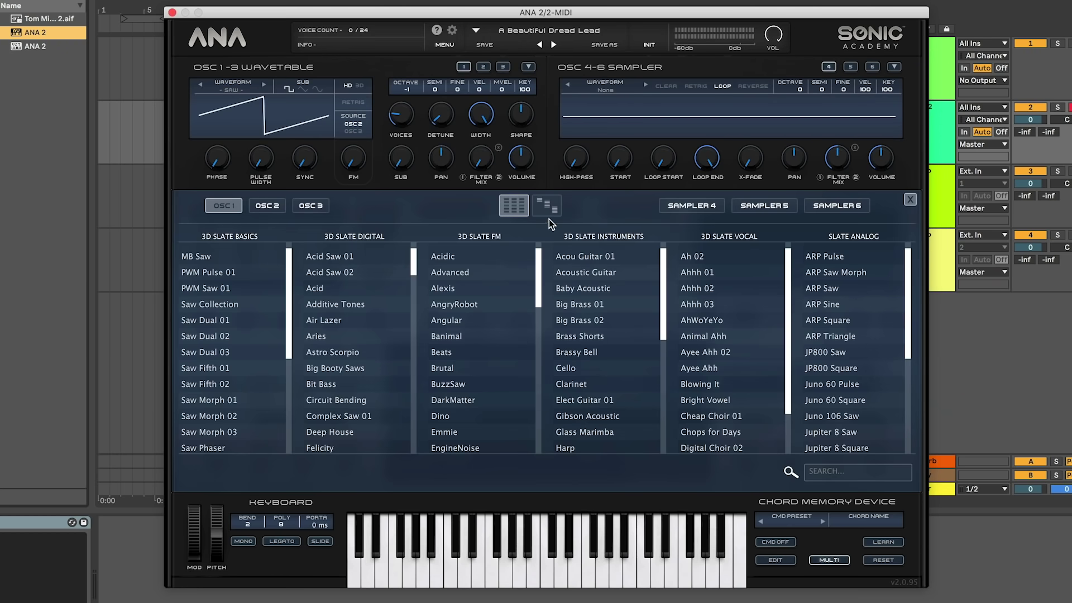
left_click(586, 304)
left_click(586, 353)
left_click(577, 383)
left_click(435, 353)
left_click(479, 317)
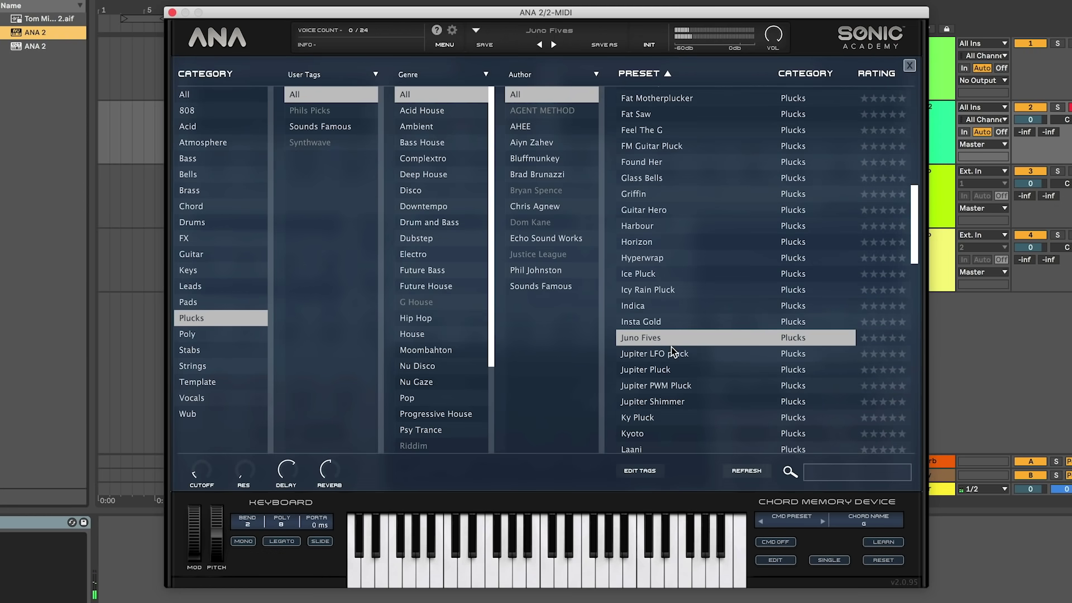
scroll(675, 361, "down", 2)
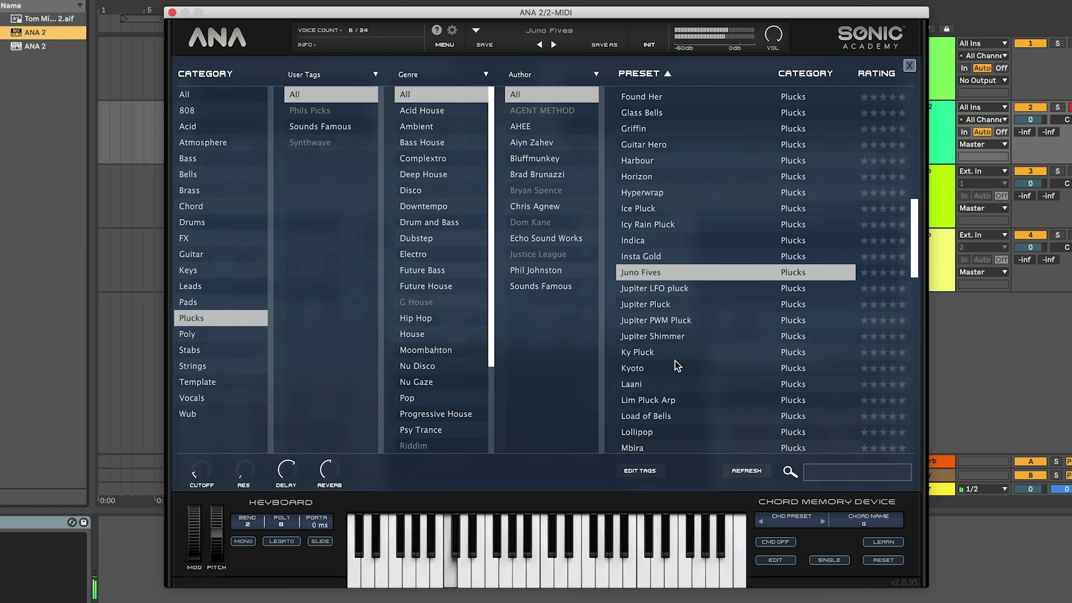
scroll(675, 361, "down", 10)
left_click(671, 346)
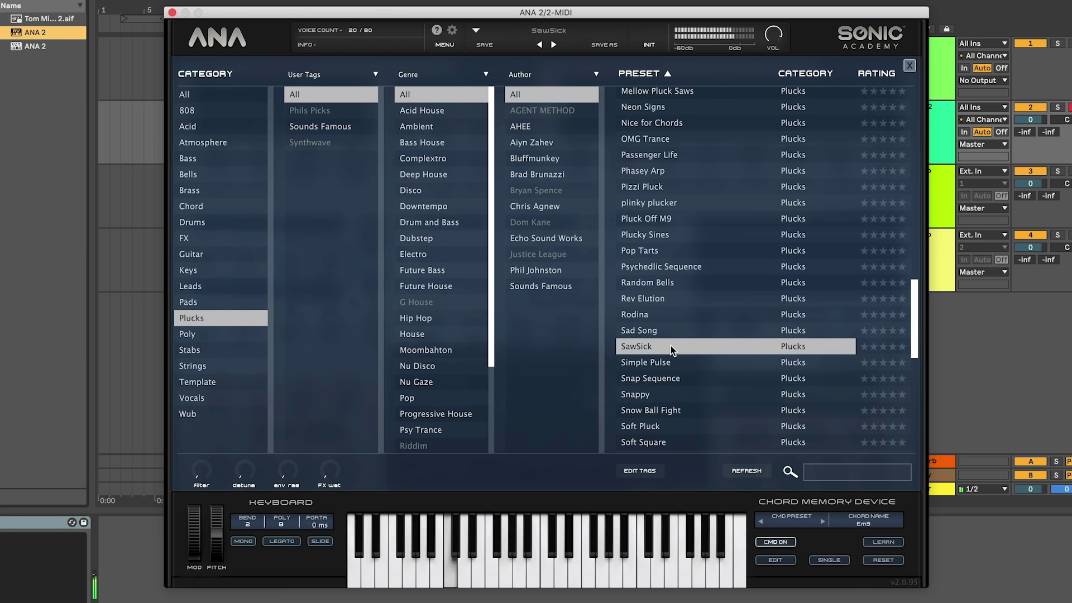
scroll(666, 385, "down", 3)
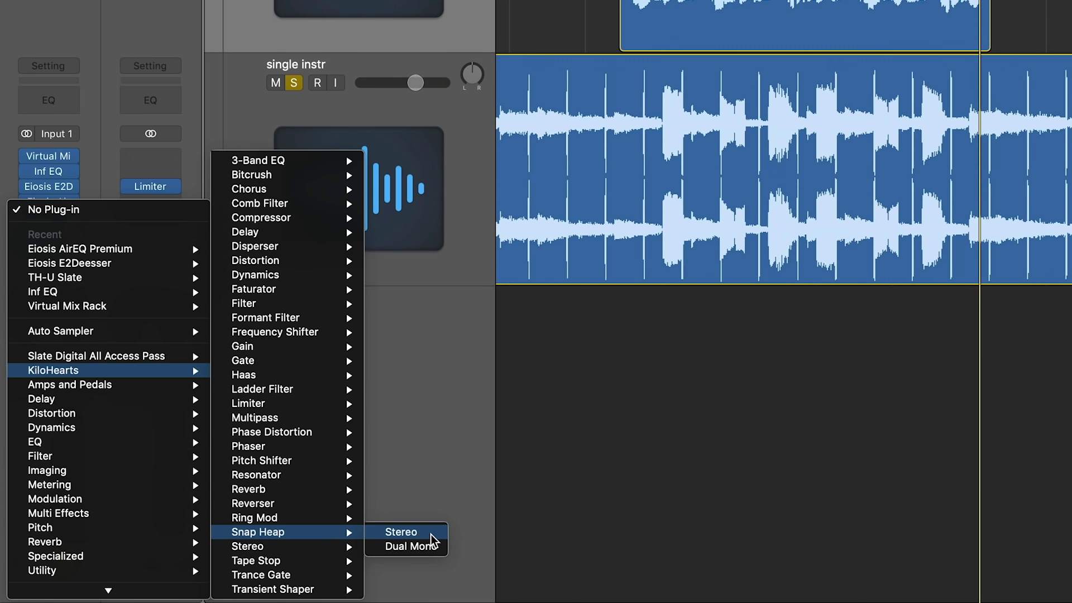
Step: Insert KiloHearts Snap Heap (Stereo) with Dynamics on Serial Bus 1, Faturator on Serial Bus 2
left_click(431, 534)
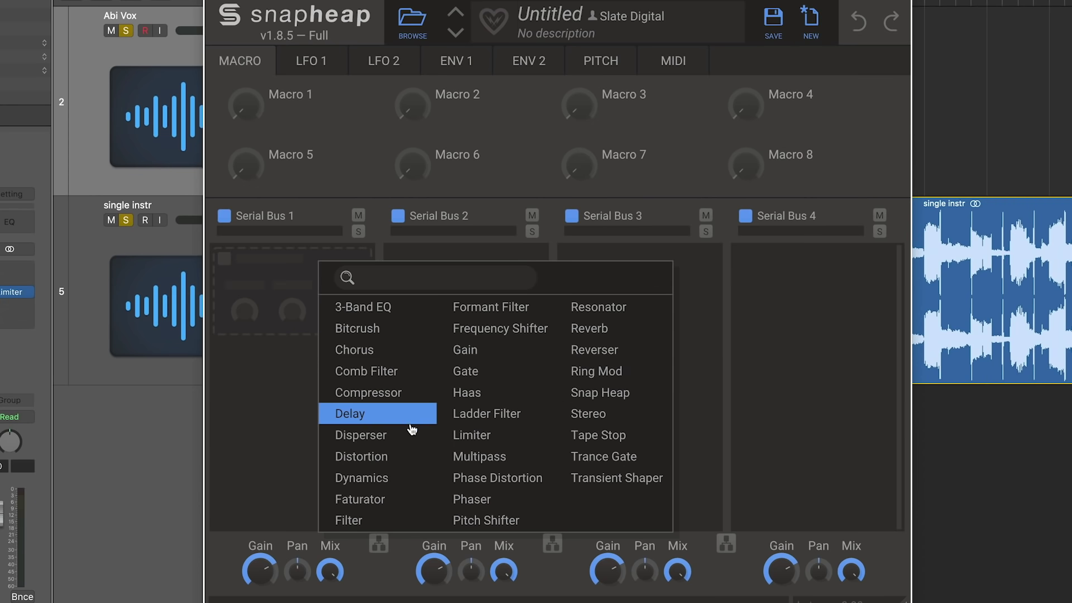
left_click(411, 479)
left_click(453, 303)
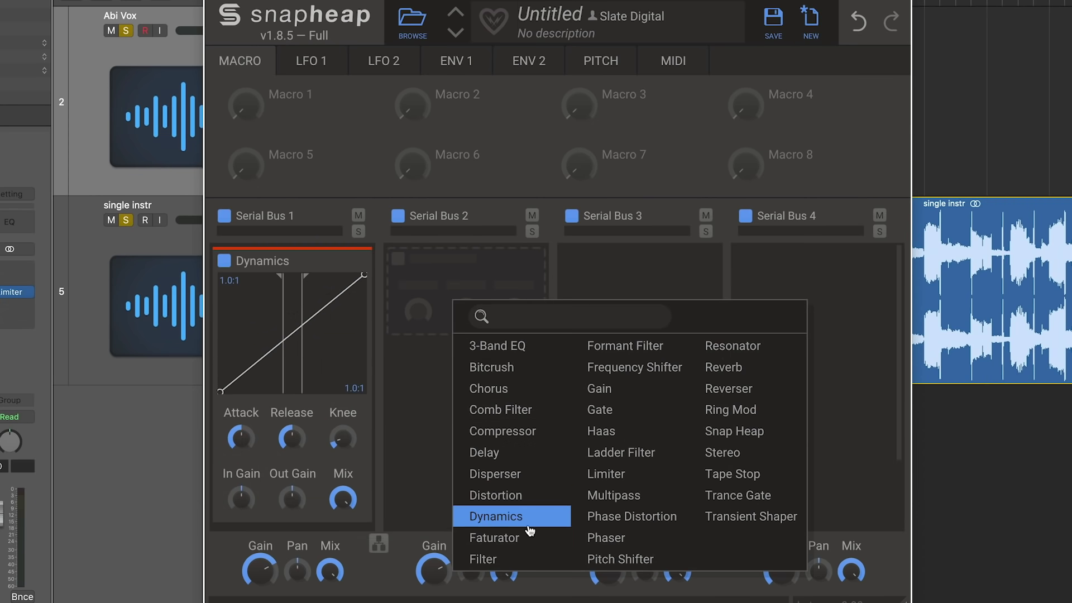
left_click(495, 537)
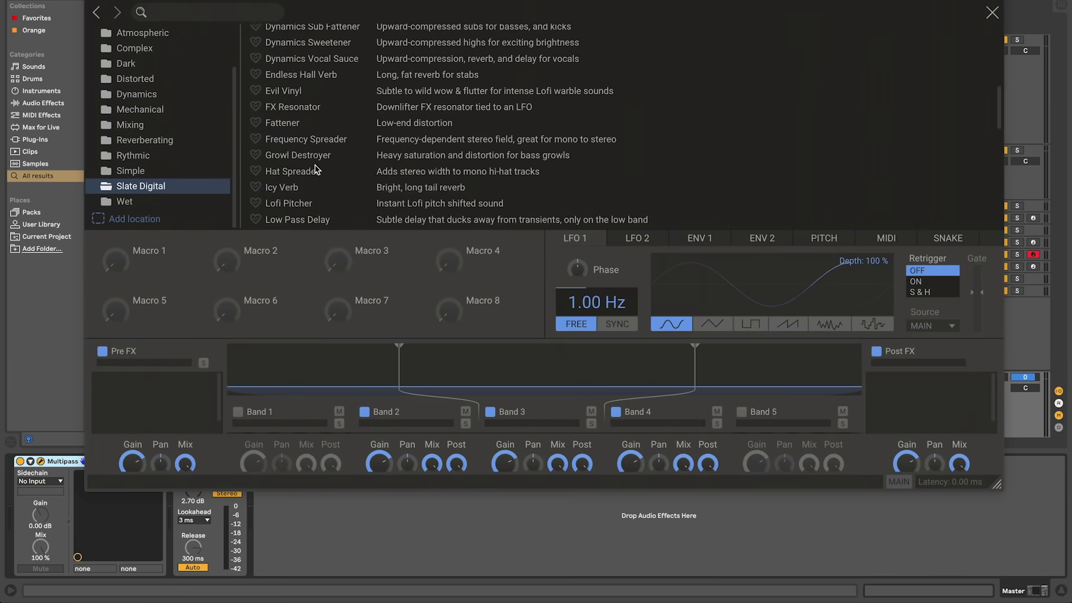
scroll(315, 171, "down", 5)
scroll(315, 171, "down", 3)
scroll(275, 232, "up", 5)
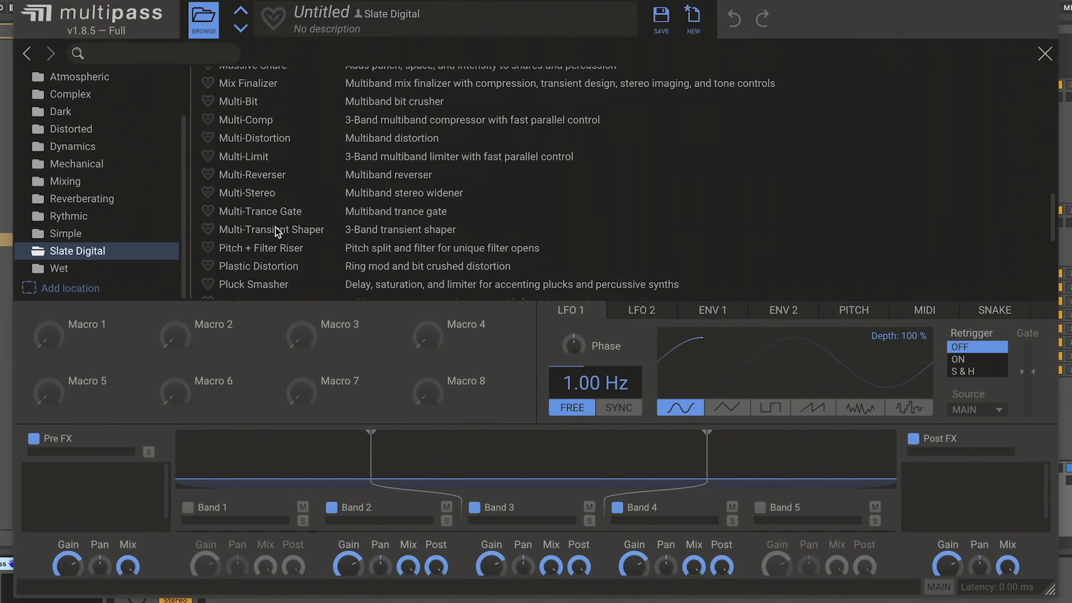
scroll(276, 232, "up", 4)
scroll(276, 232, "up", 2)
scroll(275, 233, "up", 2)
scroll(276, 232, "down", 2)
Step: Load Multipass's Slate Digital Dynamics Sweetener preset and drag the Sweetener macro near zero
left_click(273, 254)
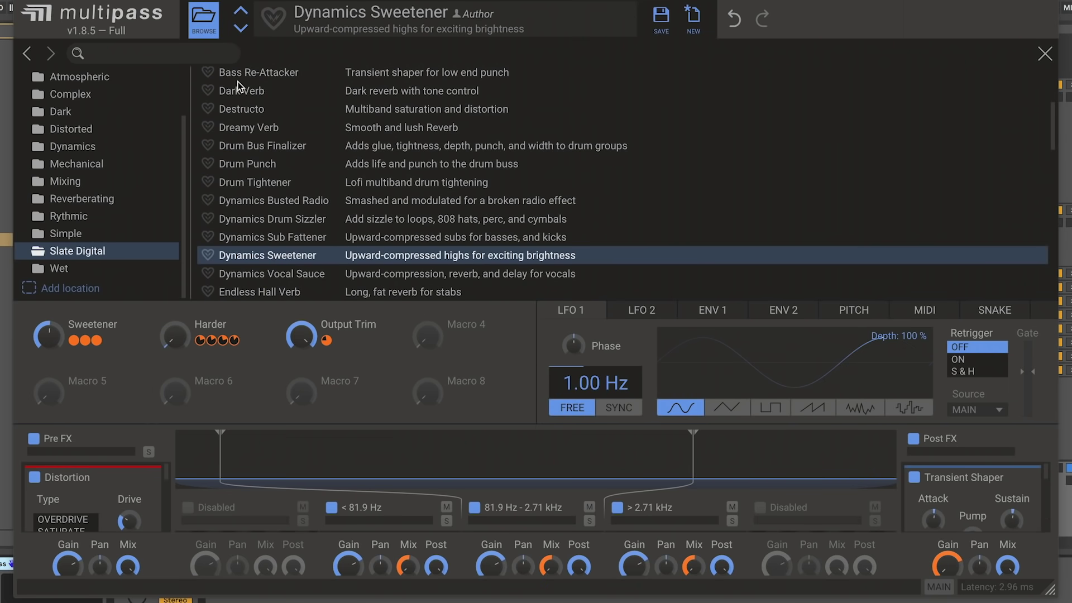
left_click(203, 19)
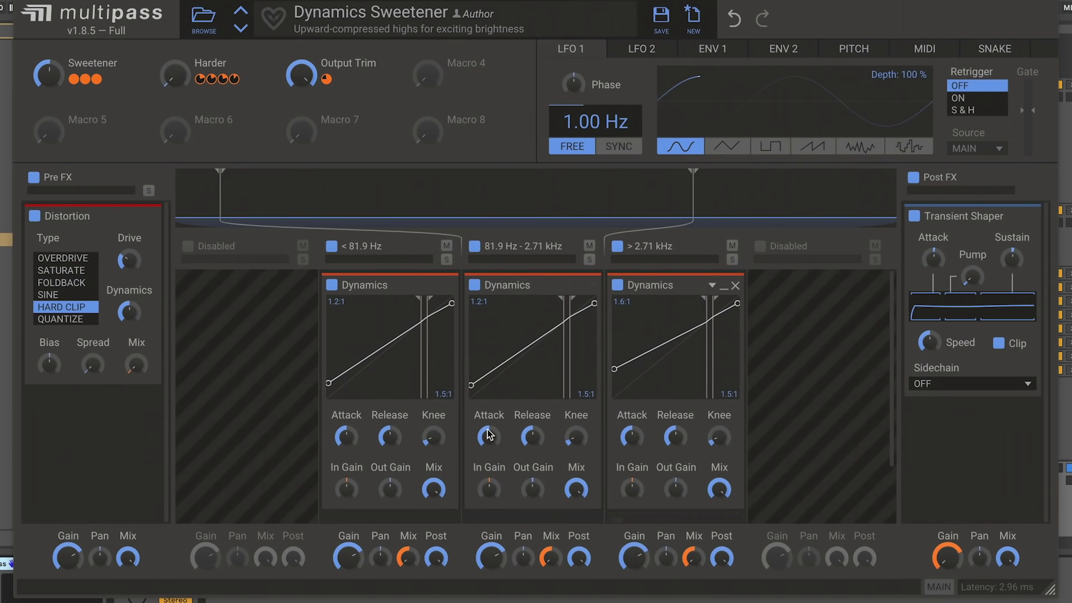
mouse_move(48, 75)
left_mouse_down()
mouse_move(48, 108)
mouse_move(48, 55)
left_mouse_up()
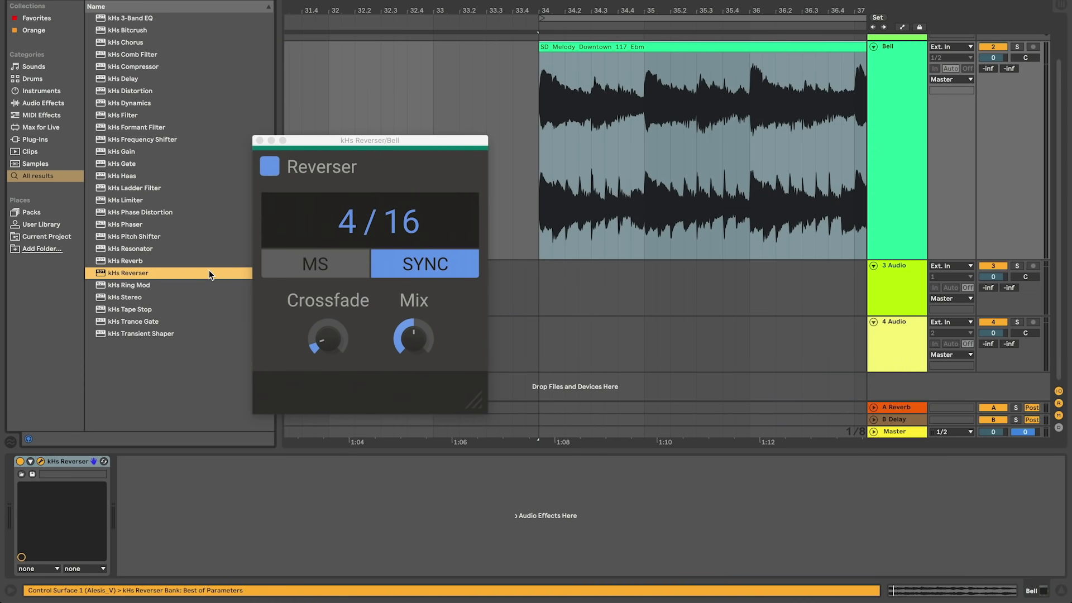
Step: Reload kHs Reverser on the Bell track, set Sync to 8/16, and bypass it during playback
key("ctrl+z")
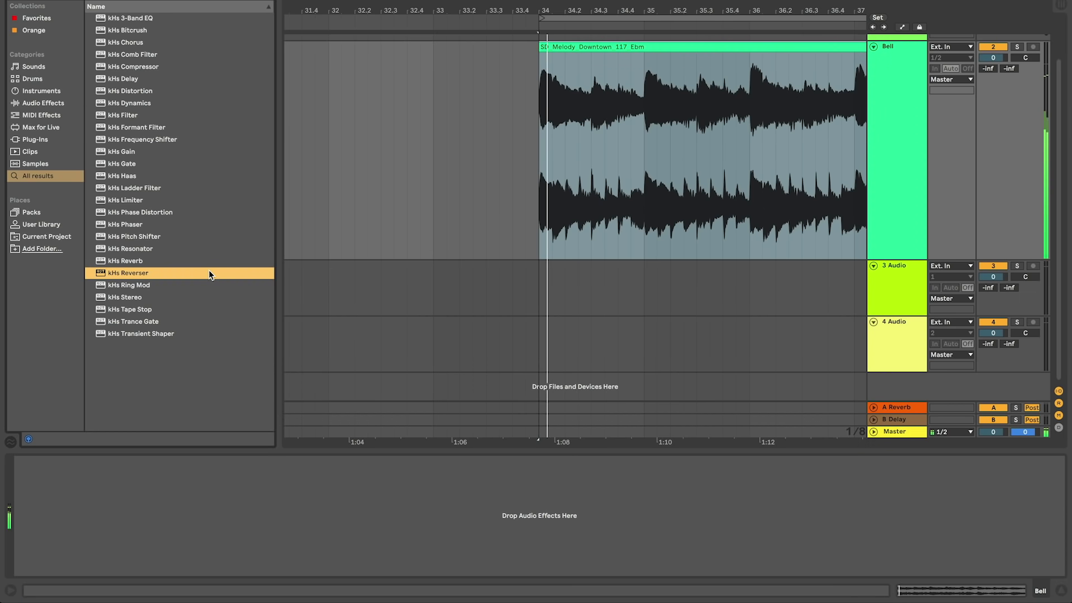
double_click(209, 271)
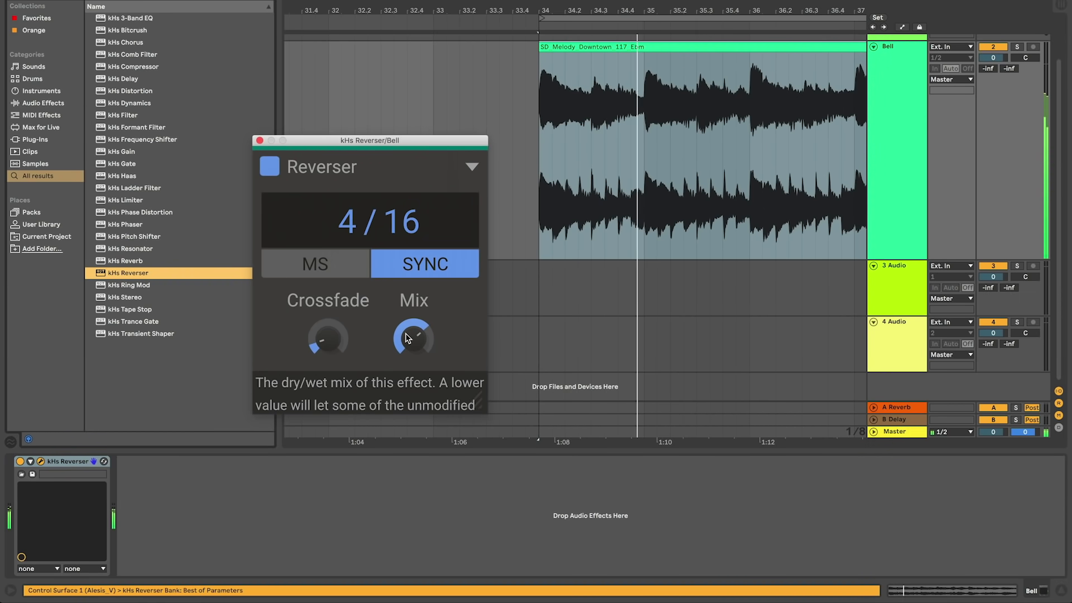
left_click_drag(346, 222, 346, 193)
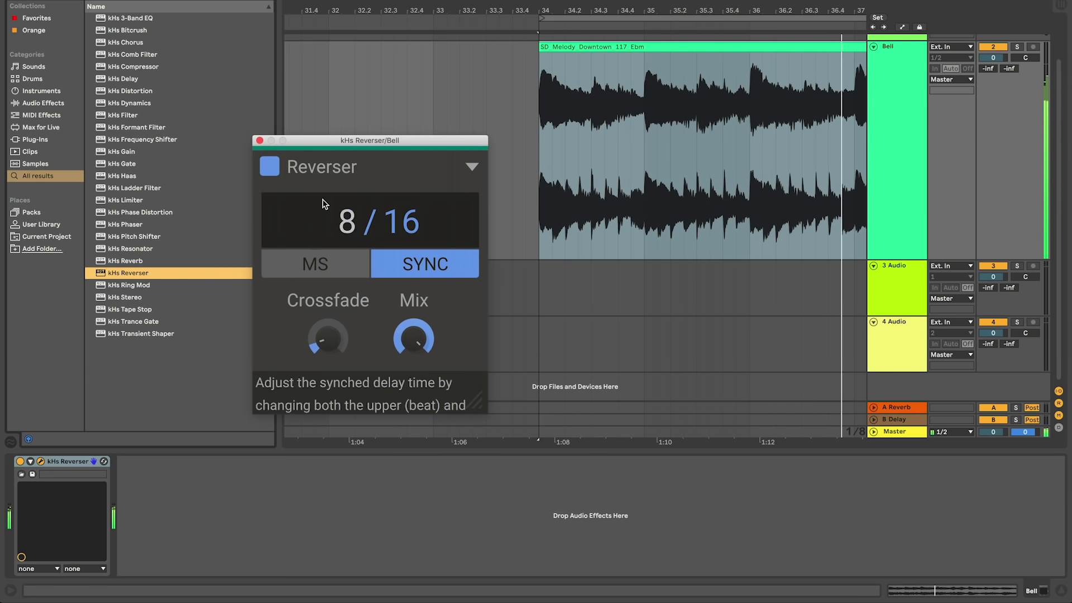
left_click(274, 170)
key("space")
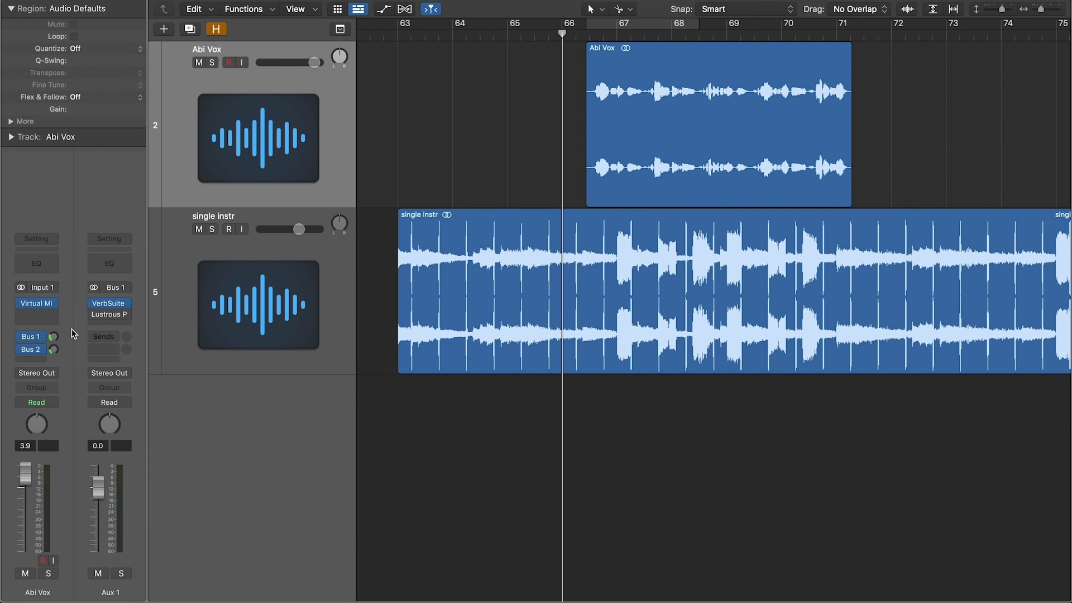
Step: Show Aux 1's VerbSuite, set Abi Vox's Bus 2 send, and show Aux 2's Repeater
left_click(116, 304)
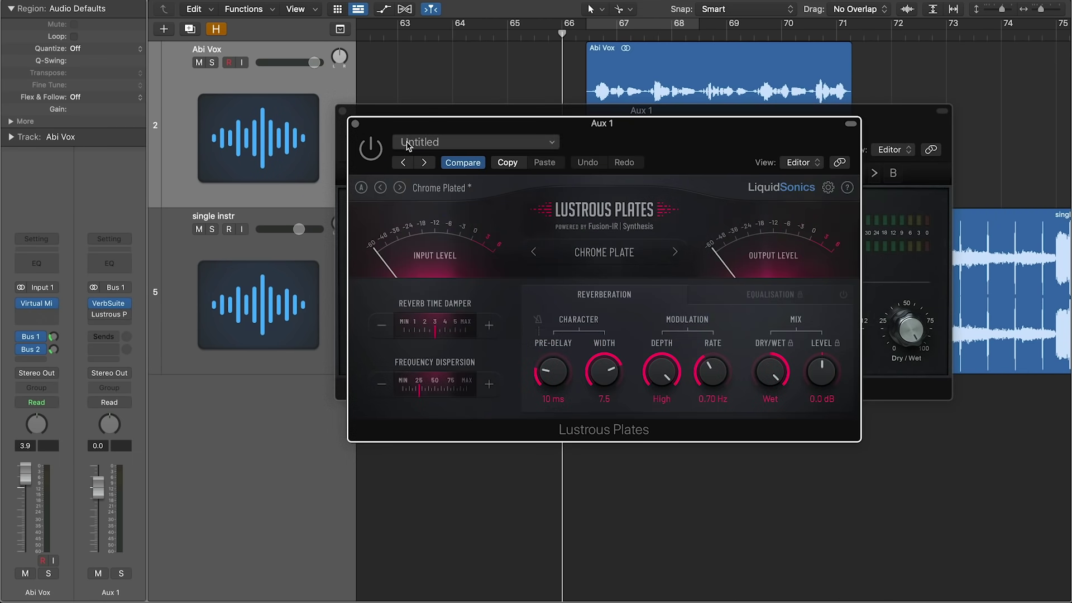
left_click(54, 349)
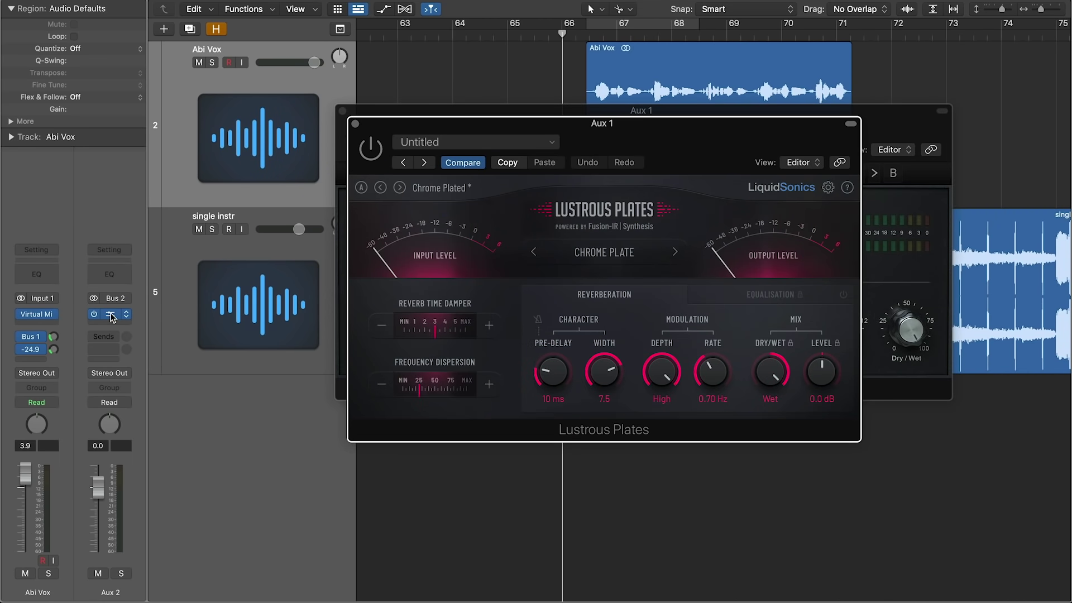
left_click(112, 315)
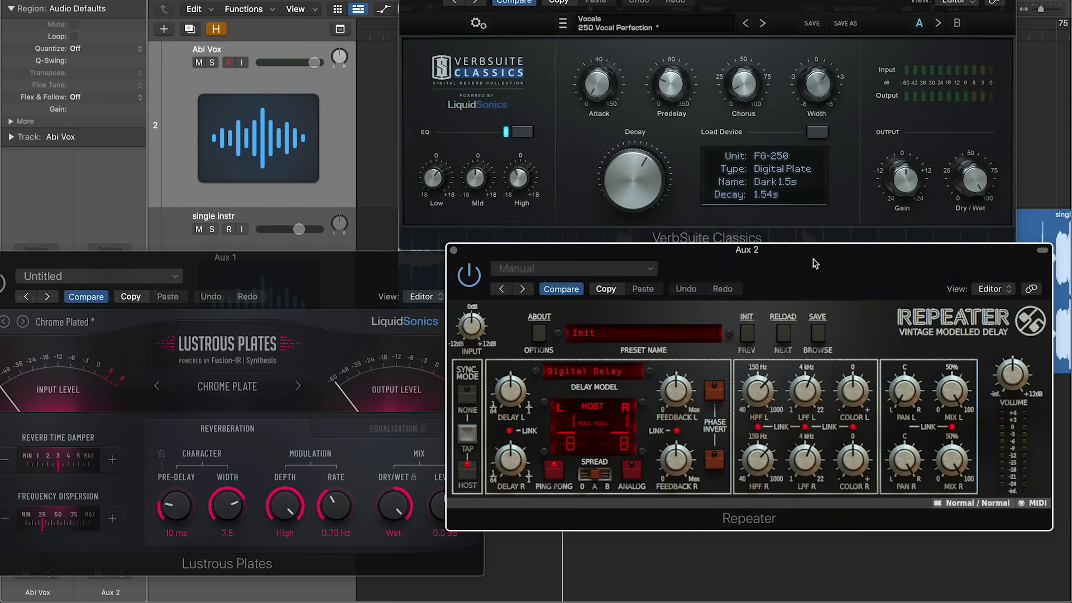
left_click_drag(821, 263, 840, 303)
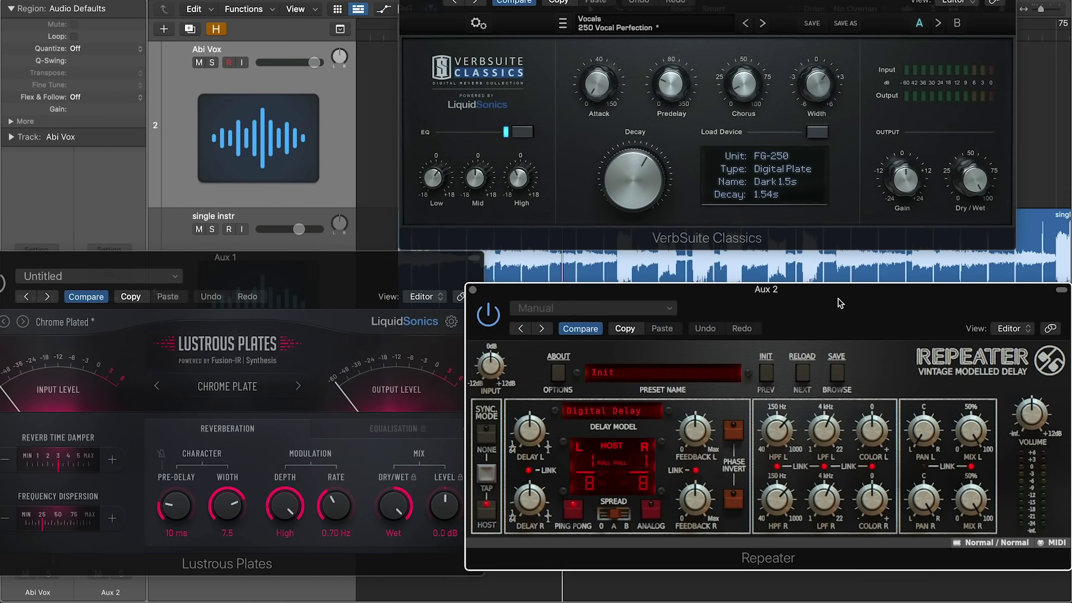
Step: Reload VerbSuite's 250 Vocal Perfection preset and set Repeater's left low-pass to 7.58 kHz
left_click_drag(401, 274, 417, 226)
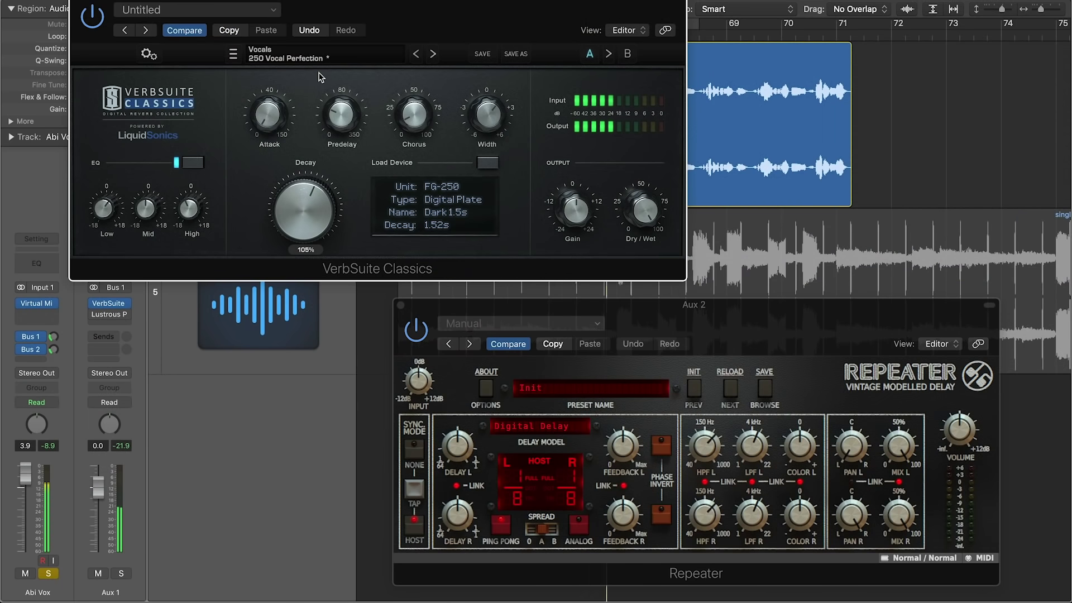
left_click(284, 56)
mouse_move(276, 148)
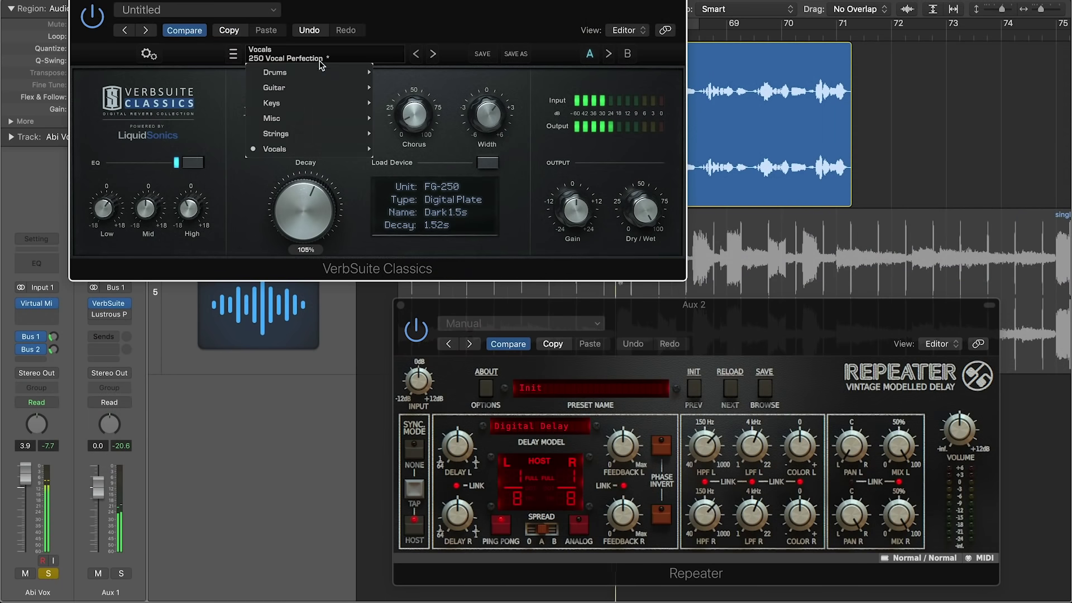
left_click(444, 183)
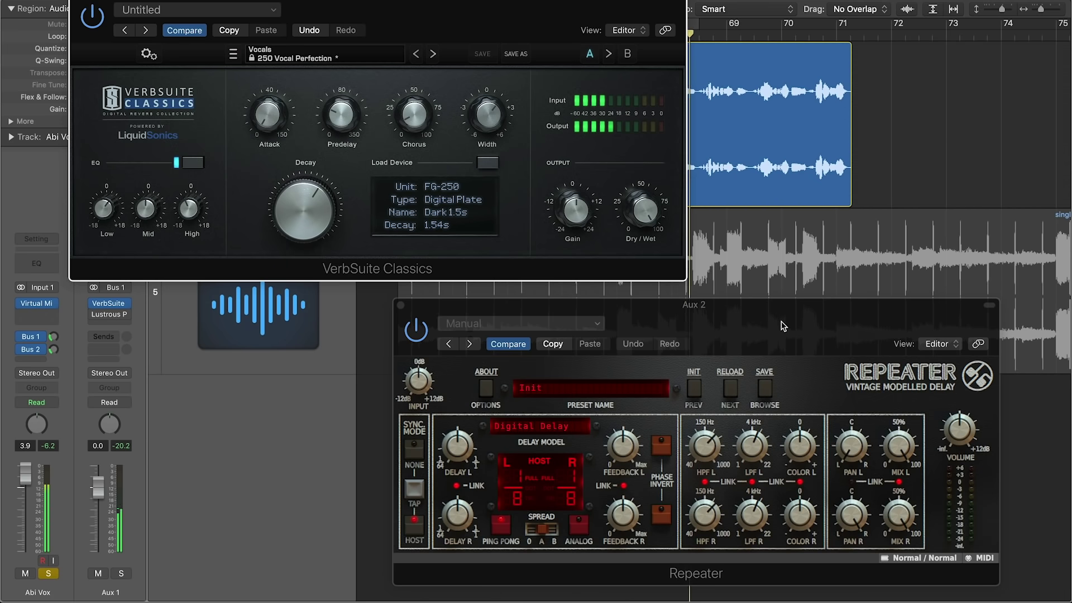
left_click_drag(652, 372, 618, 338)
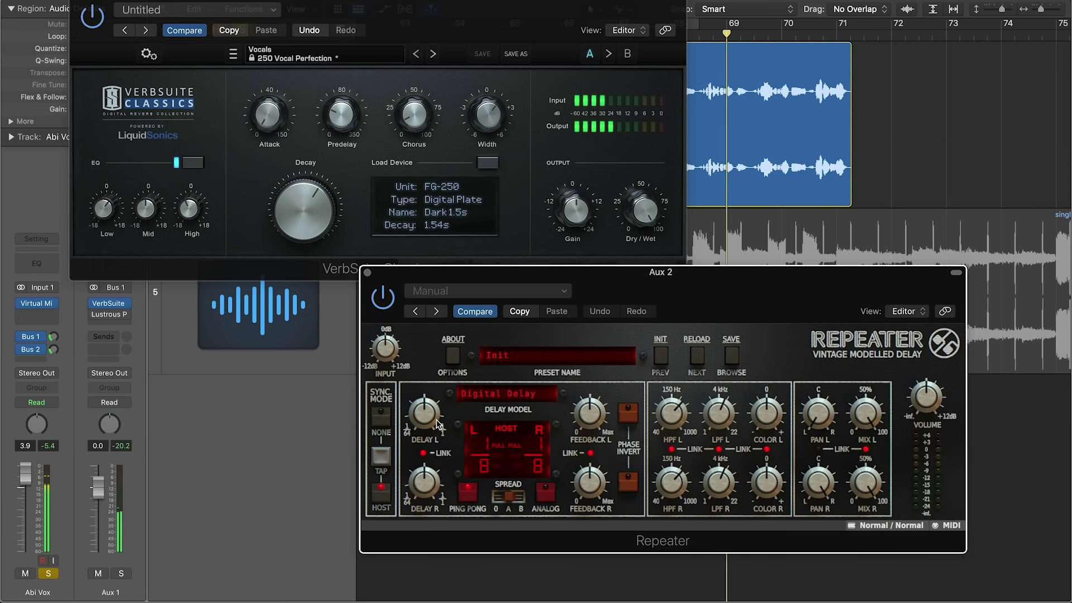
left_click_drag(726, 412, 725, 403)
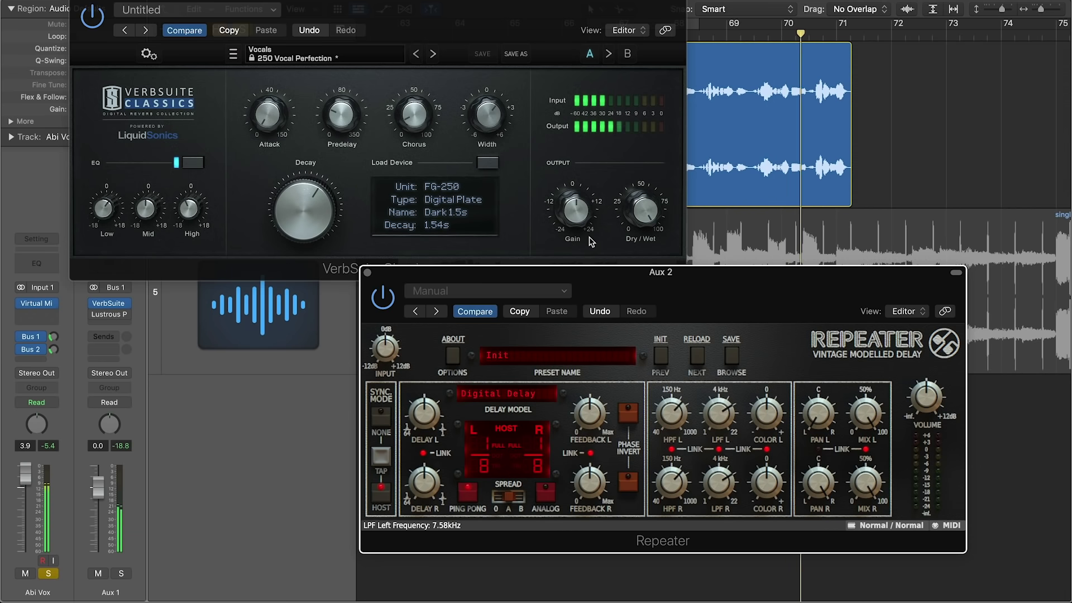
left_click(545, 167)
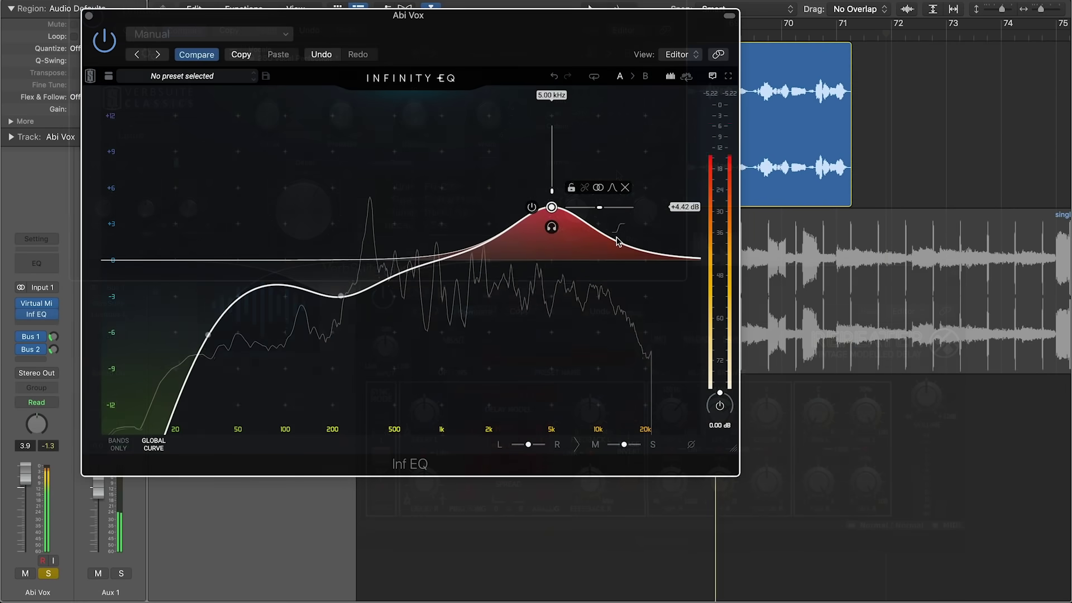
Step: Add a +6 dB high shelf near 15.6 kHz, move the 5 kHz peak to 3.18 kHz, and cut near 880 Hz
double_click(618, 241)
left_click_drag(617, 240, 629, 188)
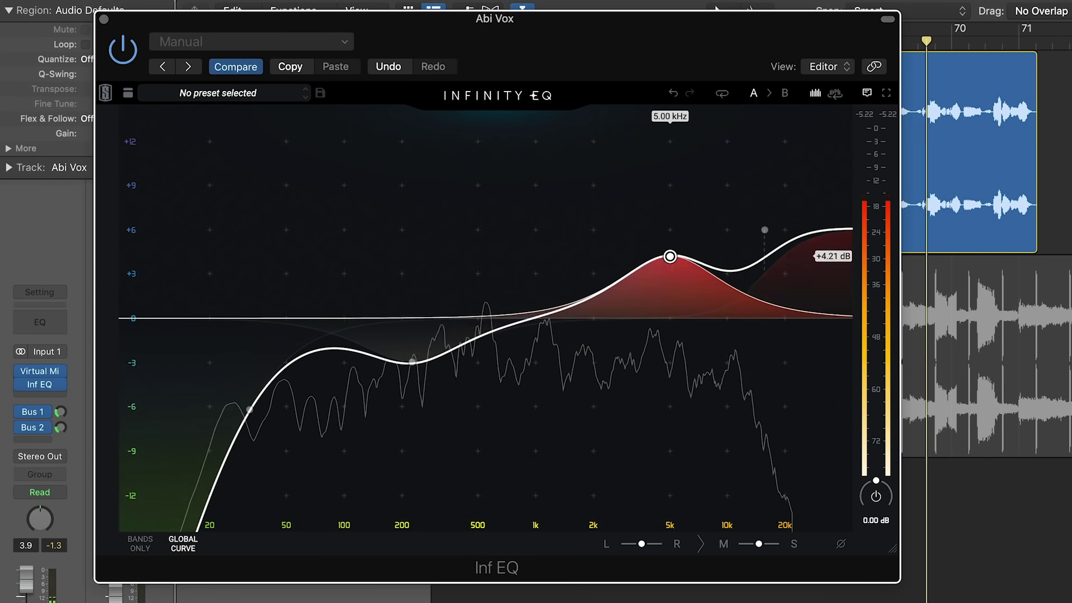
left_click_drag(682, 258, 639, 302)
left_click_drag(536, 326, 525, 350)
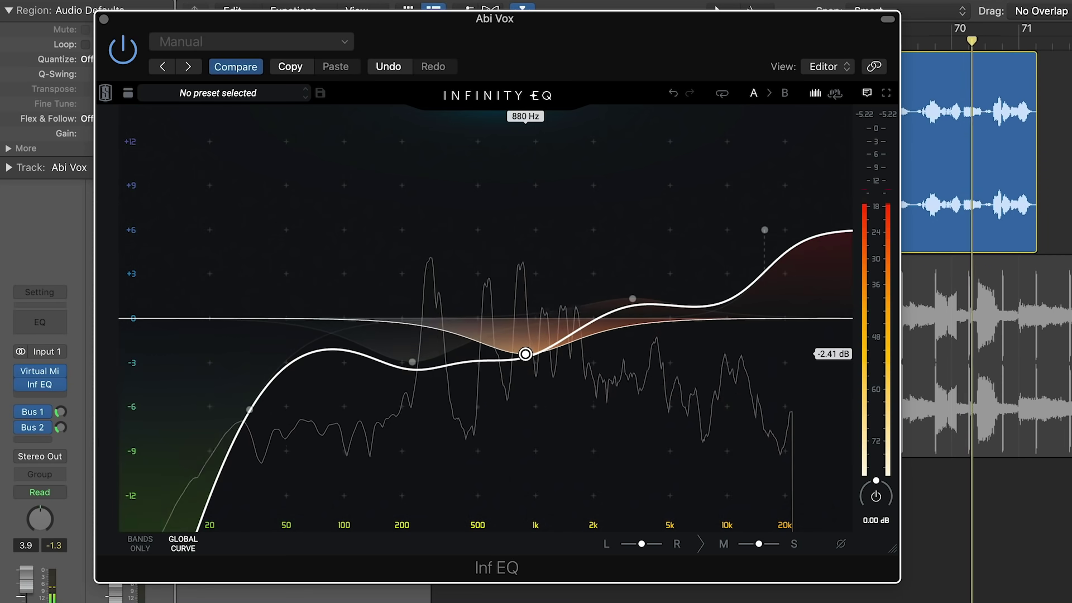
left_click(700, 210)
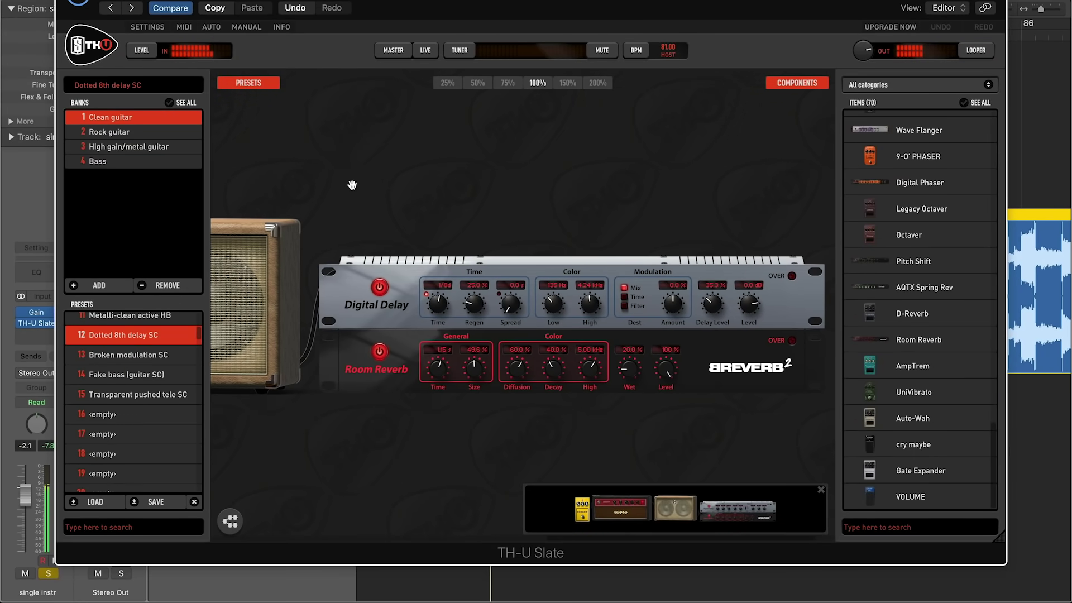
Step: Pick the Rock guitar bank and load its Solid british solo HB preset
left_click(126, 146)
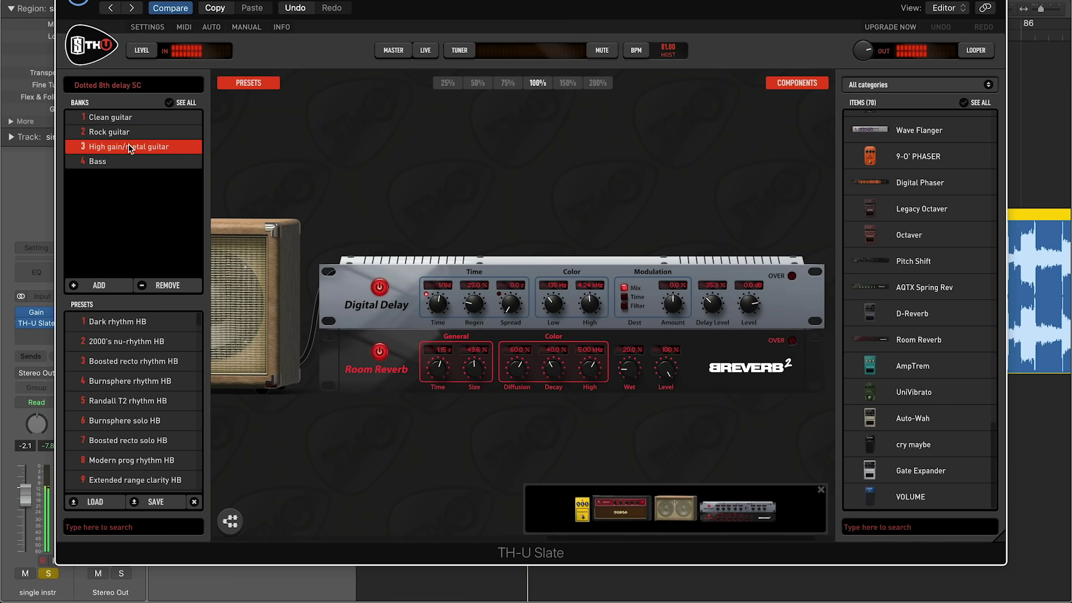
left_click(144, 383)
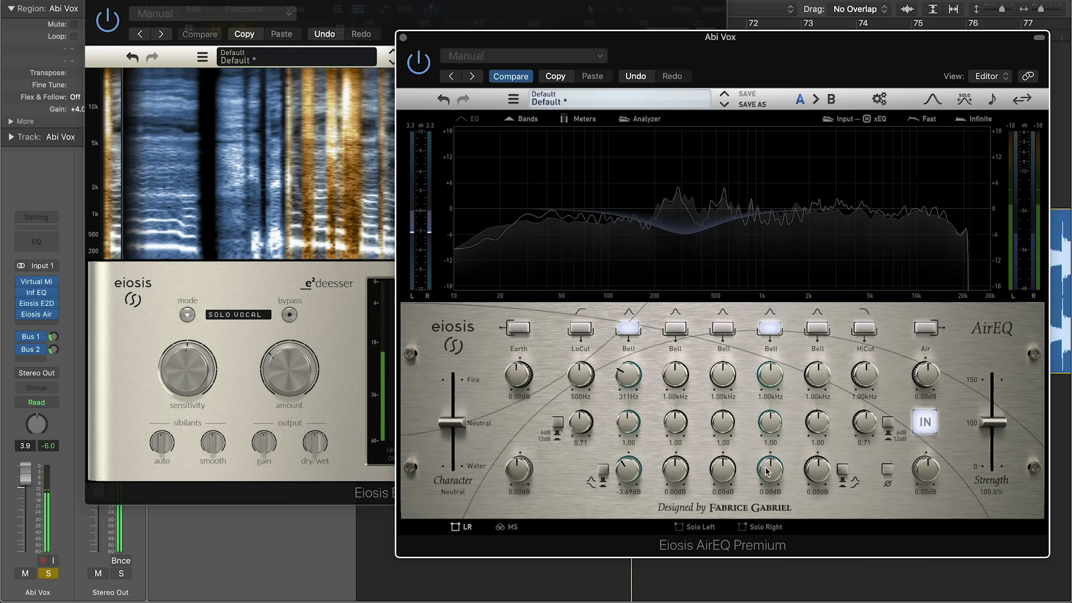
Step: Raise the Abi Vox EQ bell band near 1 kHz by about +2.83 dB
left_click_drag(767, 471, 764, 448)
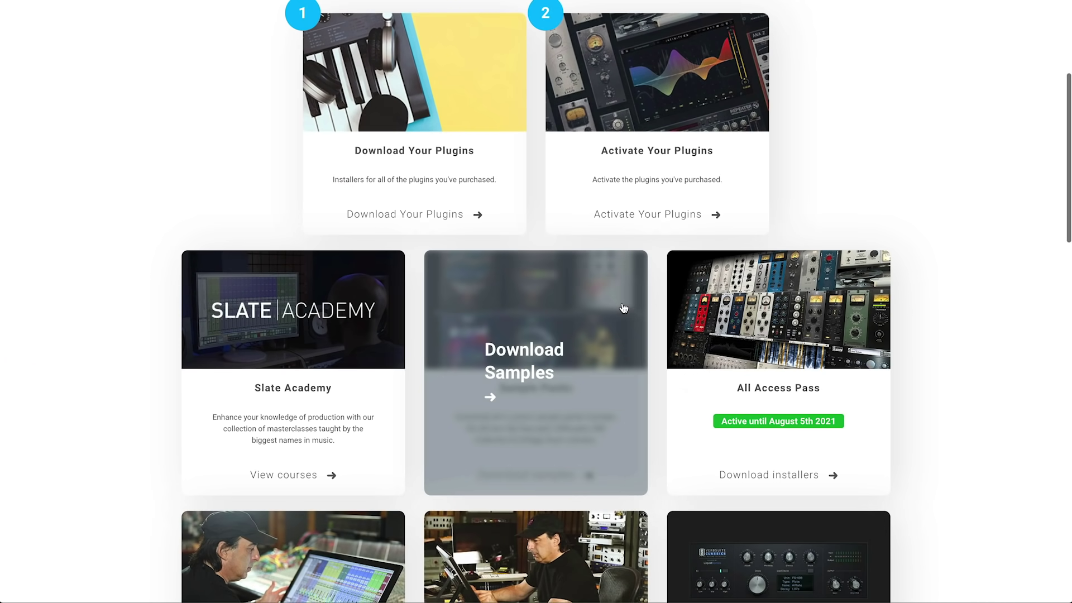
Step: Open the Download Samples page on the Slate Digital dashboard
left_click(623, 308)
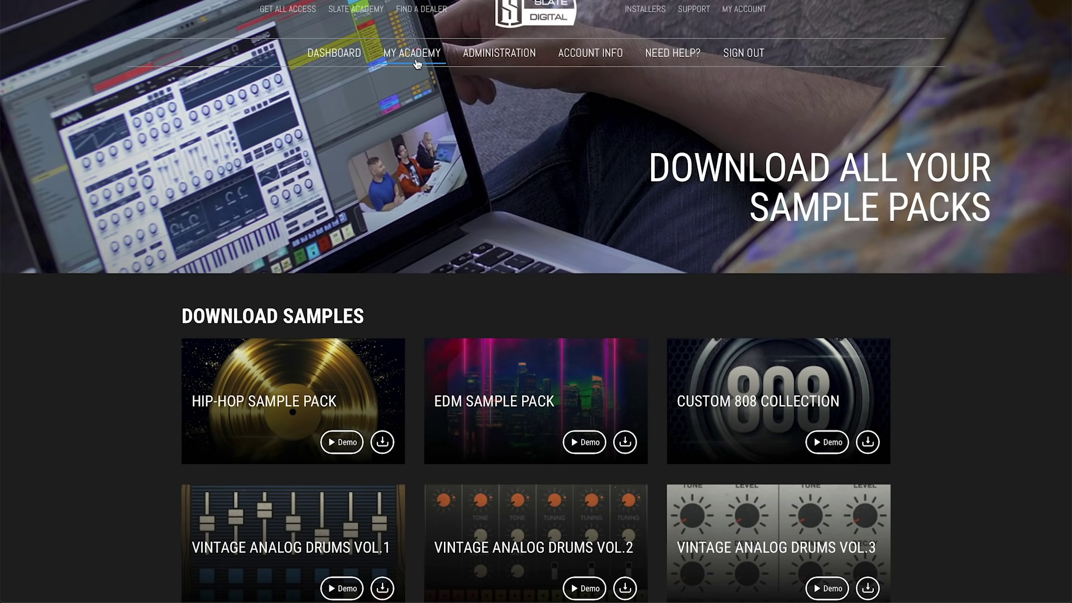
scroll(433, 258, "down", 5)
scroll(433, 259, "down", 2)
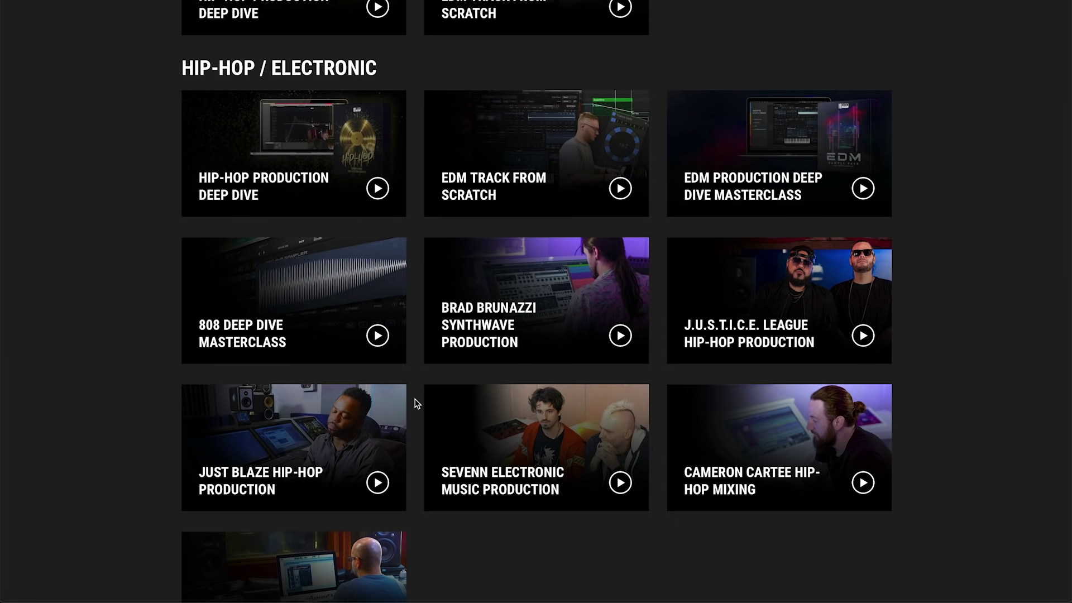
Step: Download and allow the Logic Pro X session files from Just Blaze's Hip-Hop Production course
left_click(348, 436)
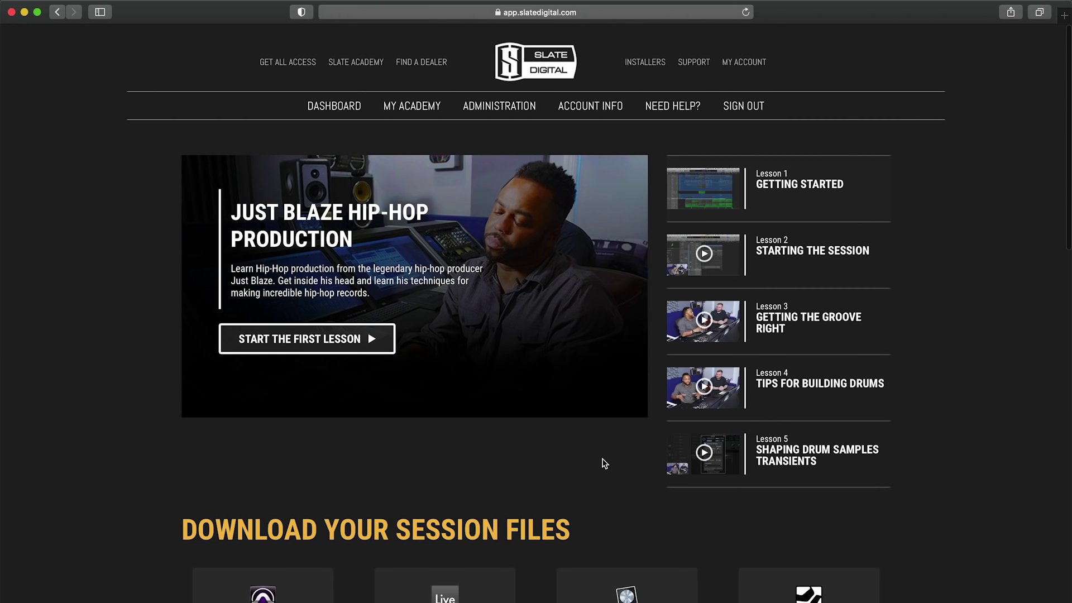
scroll(604, 463, "down", 5)
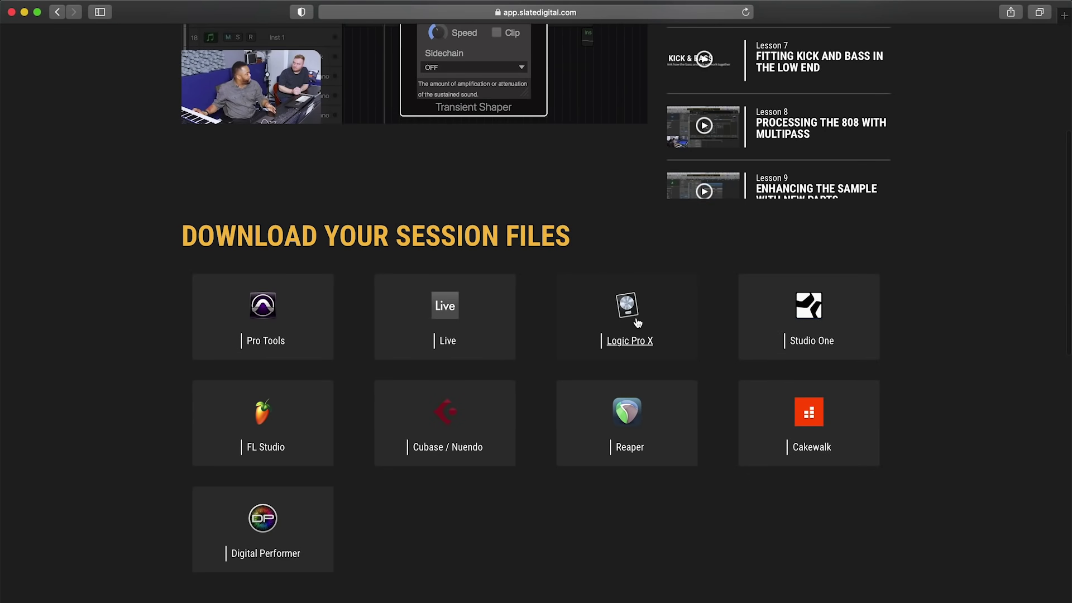
left_click(637, 322)
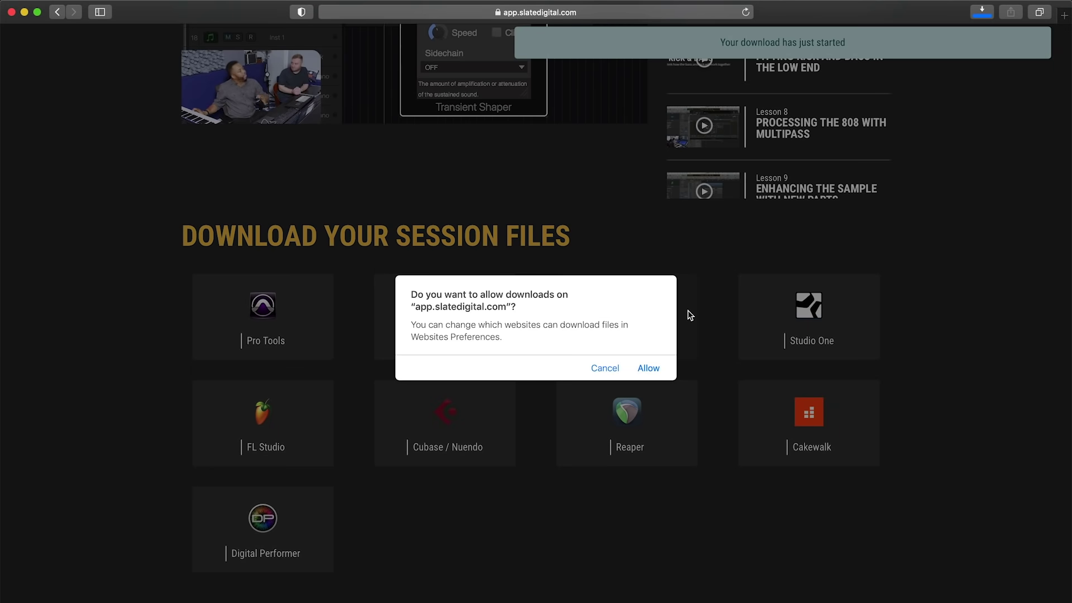
left_click(648, 367)
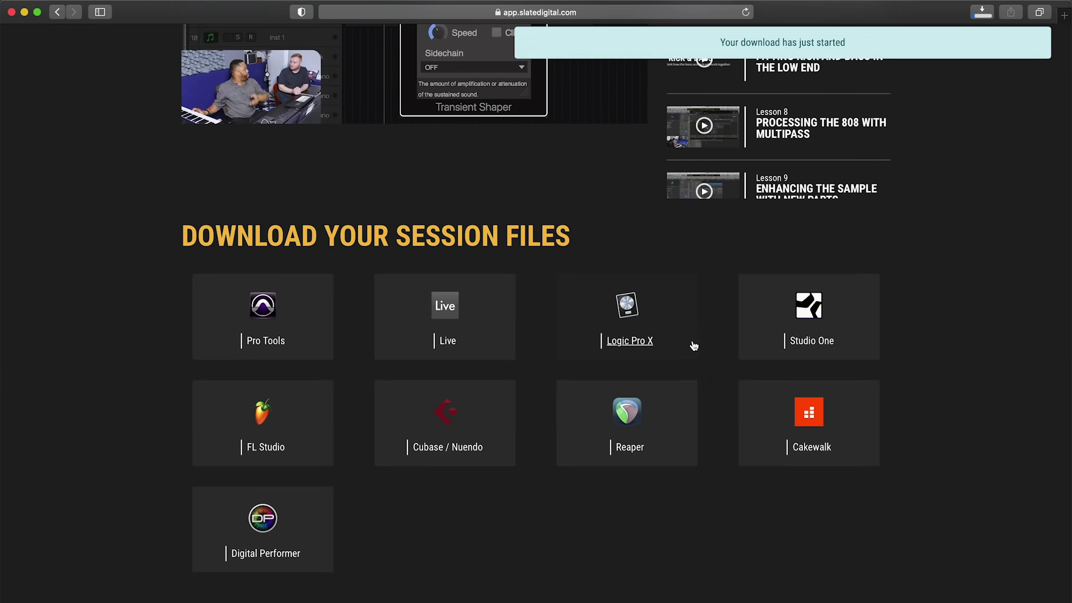
scroll(706, 339, "down", 2)
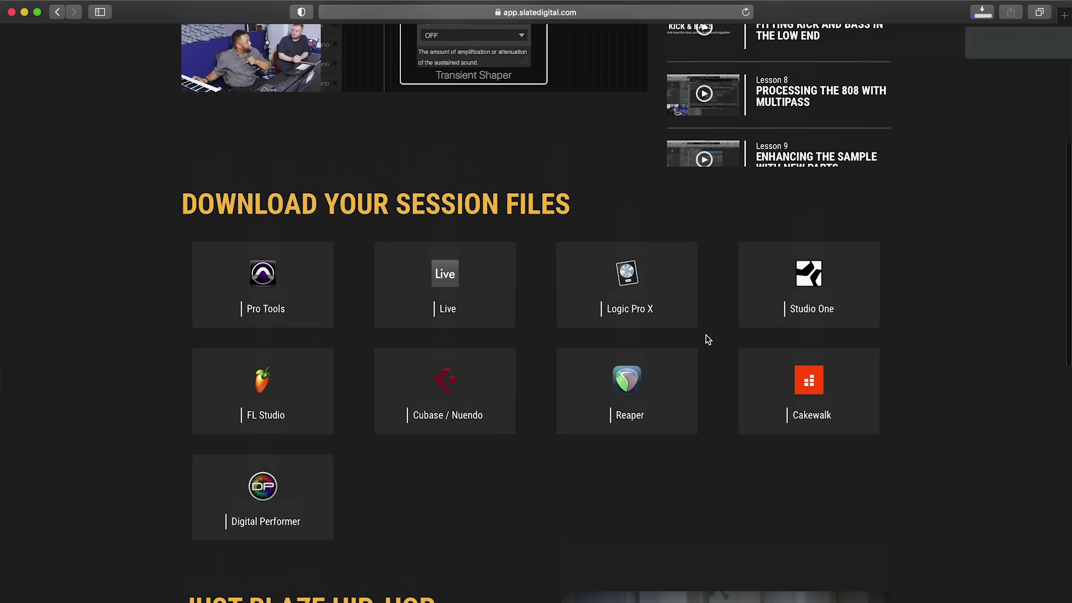